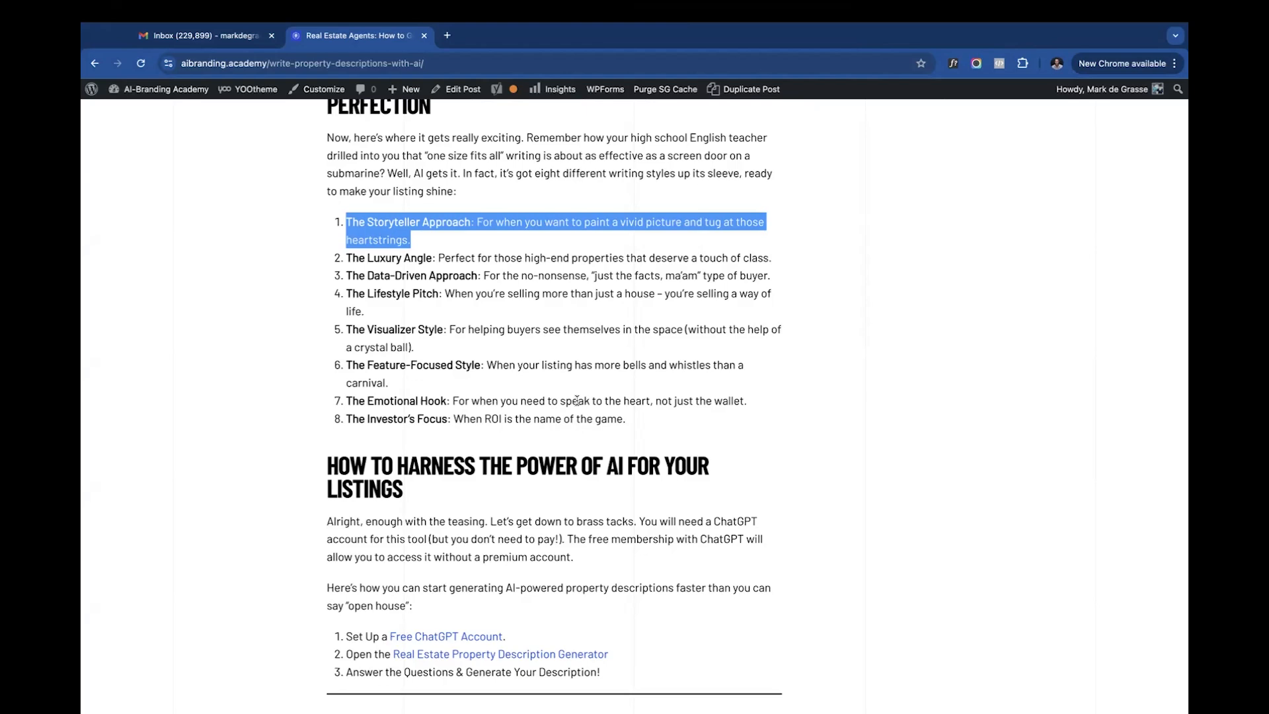
- Access the Real Estate Property Description Generator GPT from the article, hide the chat history, and start with the prompt "I need to write a property description!"
scroll(577, 401, down, 9)
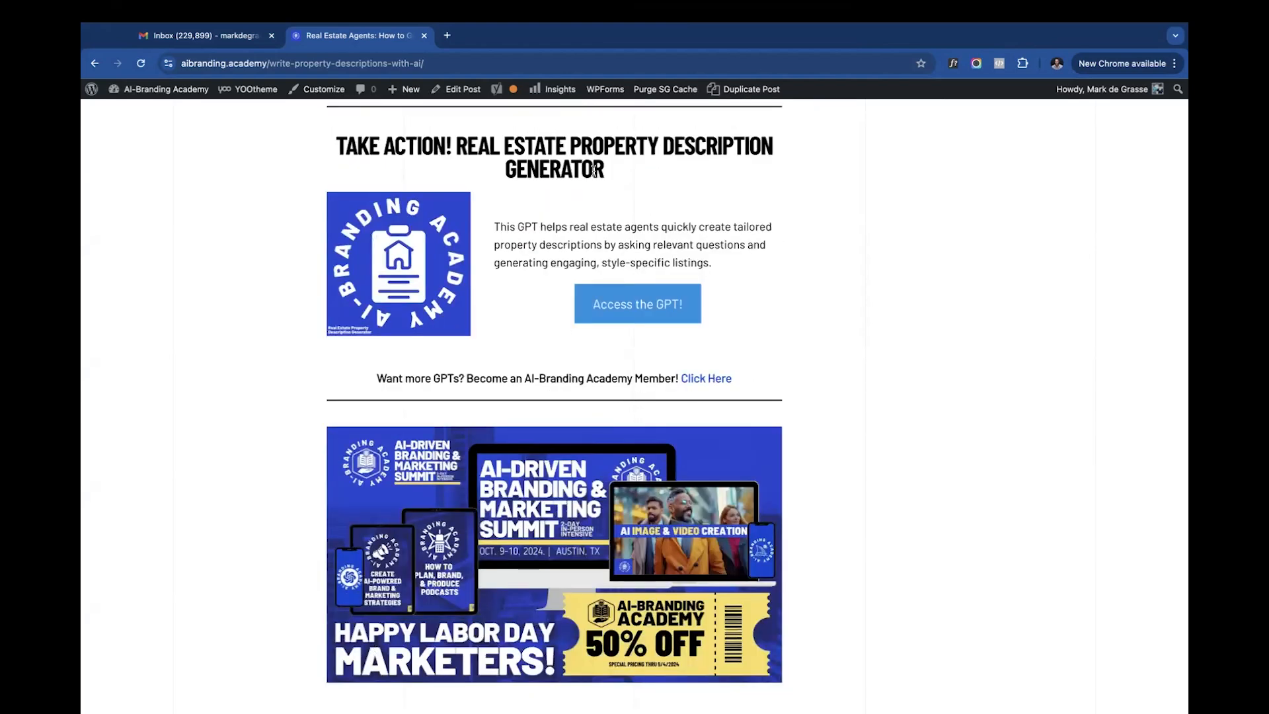
click(674, 307)
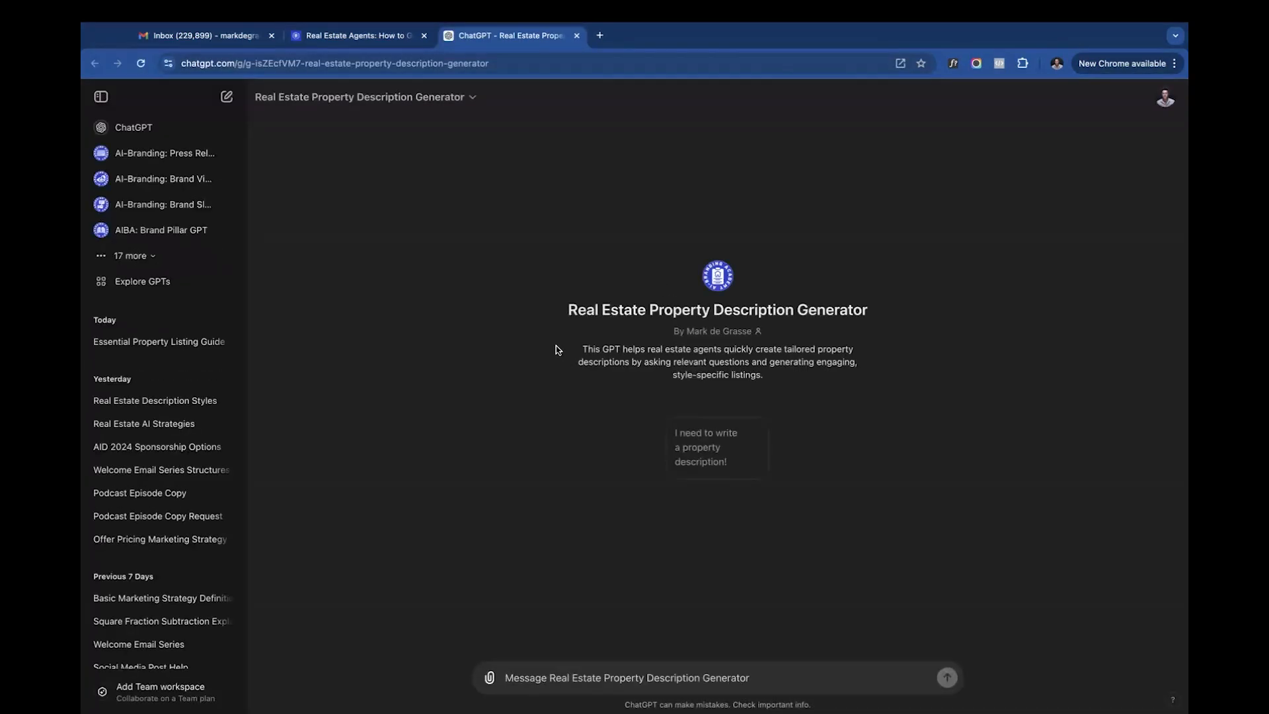
click(101, 97)
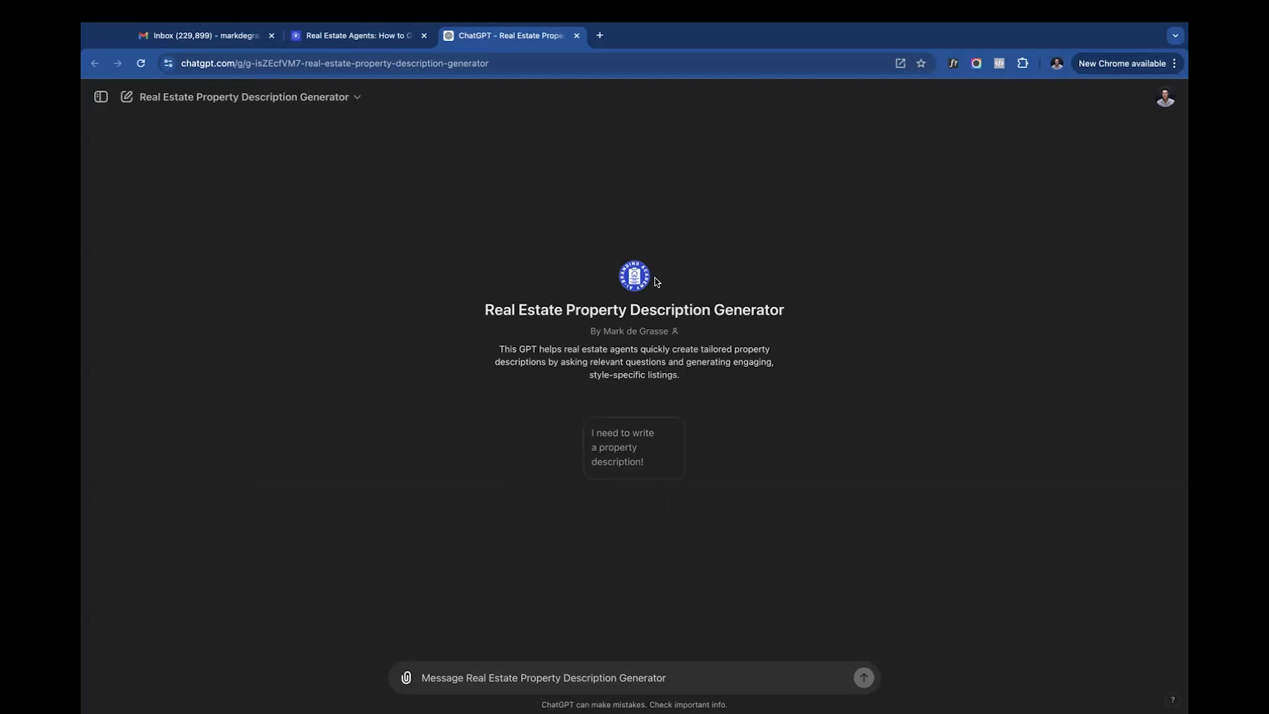
click(615, 450)
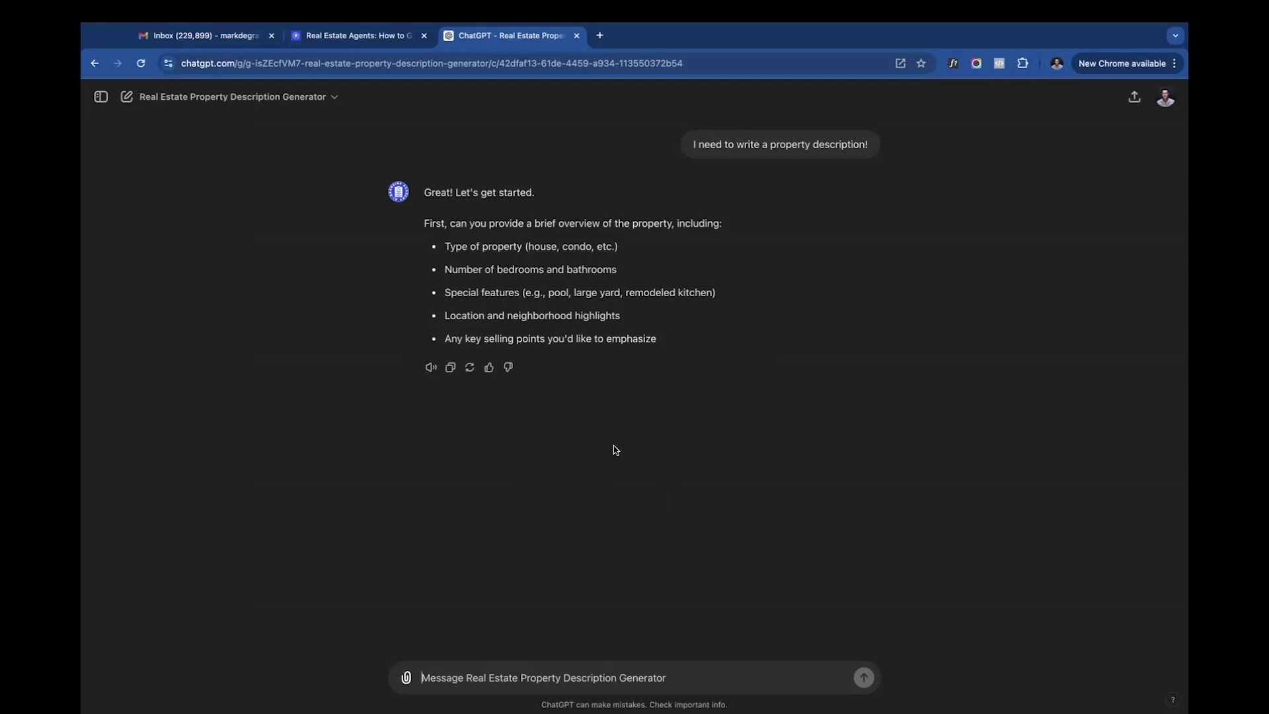
- Begin the overview reply with the property type: "1) Single Family Residence"
text(1) Single Fammily)
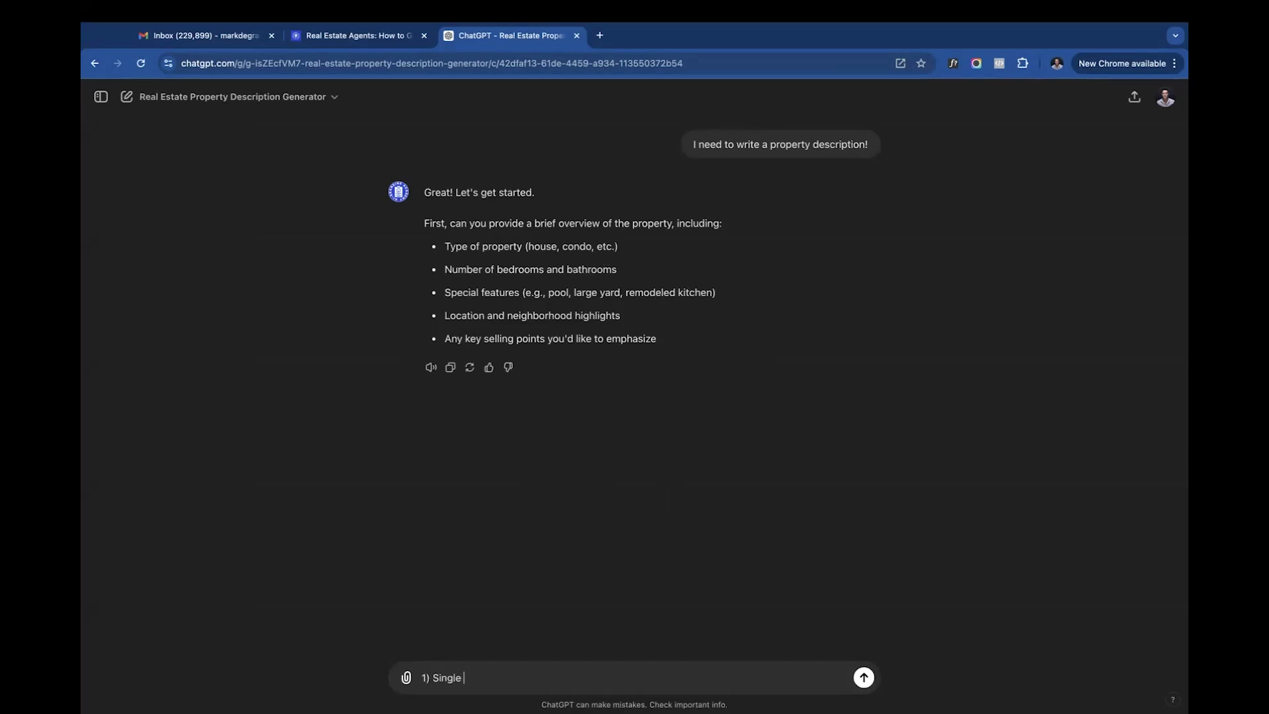
key(BackSpace)
key(BackSpace)
key(BackSpace)
key(BackSpace)
text(ily Residence)
key(shift+Return)
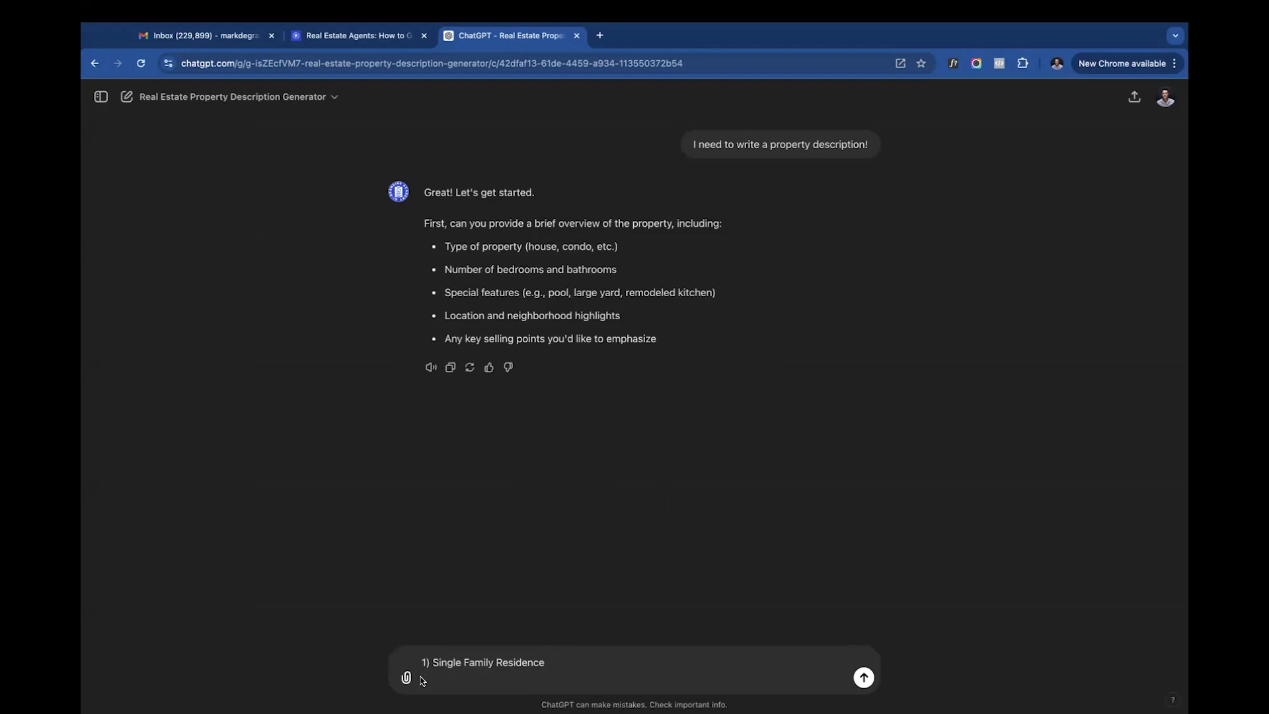
- Add the bedroom and bathroom line to the reply: "2) 4 bed, 2.5 bath"
text(2) 4 bed, 2.5 bath)
key(shift+Return)
- Add the special features as item 3: "Pool, pool bathroom, large garage for 4 cars, separate apartment"
text(3) )
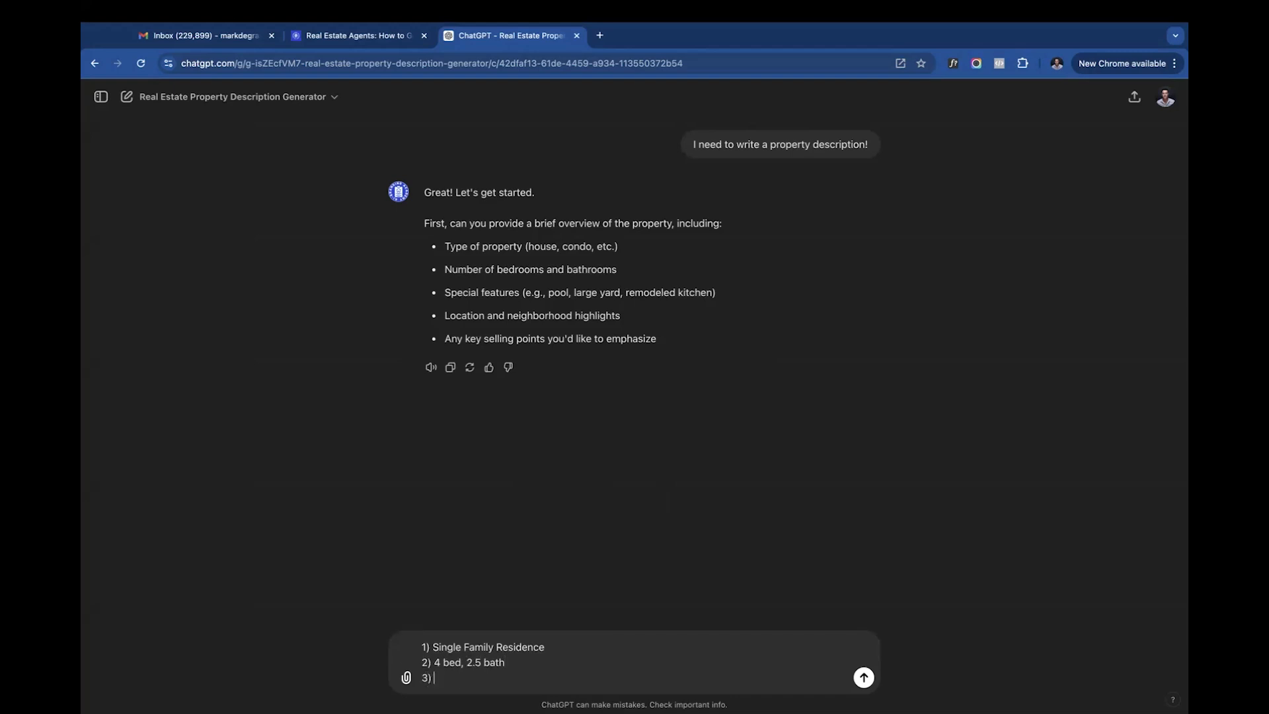
text(Pool, )
text(guest)
key(BackSpace)
key(BackSpace)
key(BackSpace)
key(BackSpace)
key(BackSpace)
key(BackSpace)
text(pool bathroom, large garage for 4 cars, separate apartment, 3 acrs)
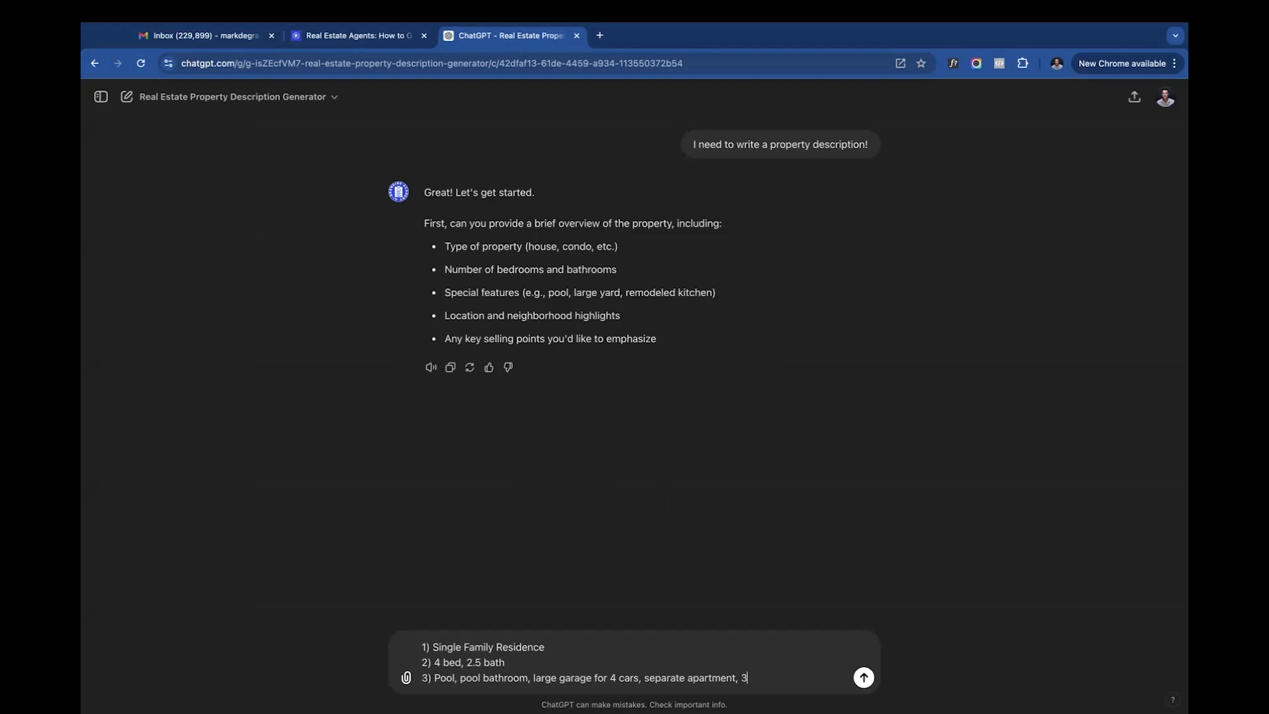
- Extend the special features in item 3 with ", 3 acres, horse field, fully gated"
key(BackSpace)
text(es, horse field, )
text(ga)
key(BackSpace)
key(BackSpace)
text(fully gated)
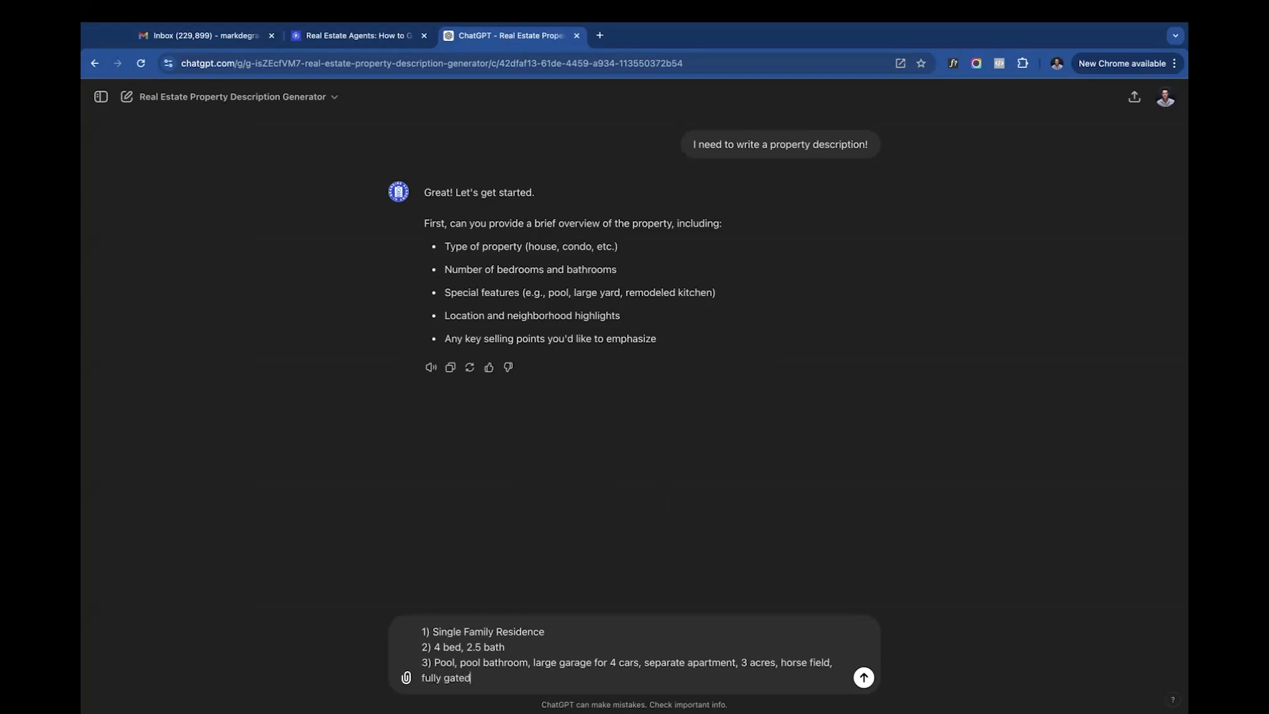
key(shift+Return)
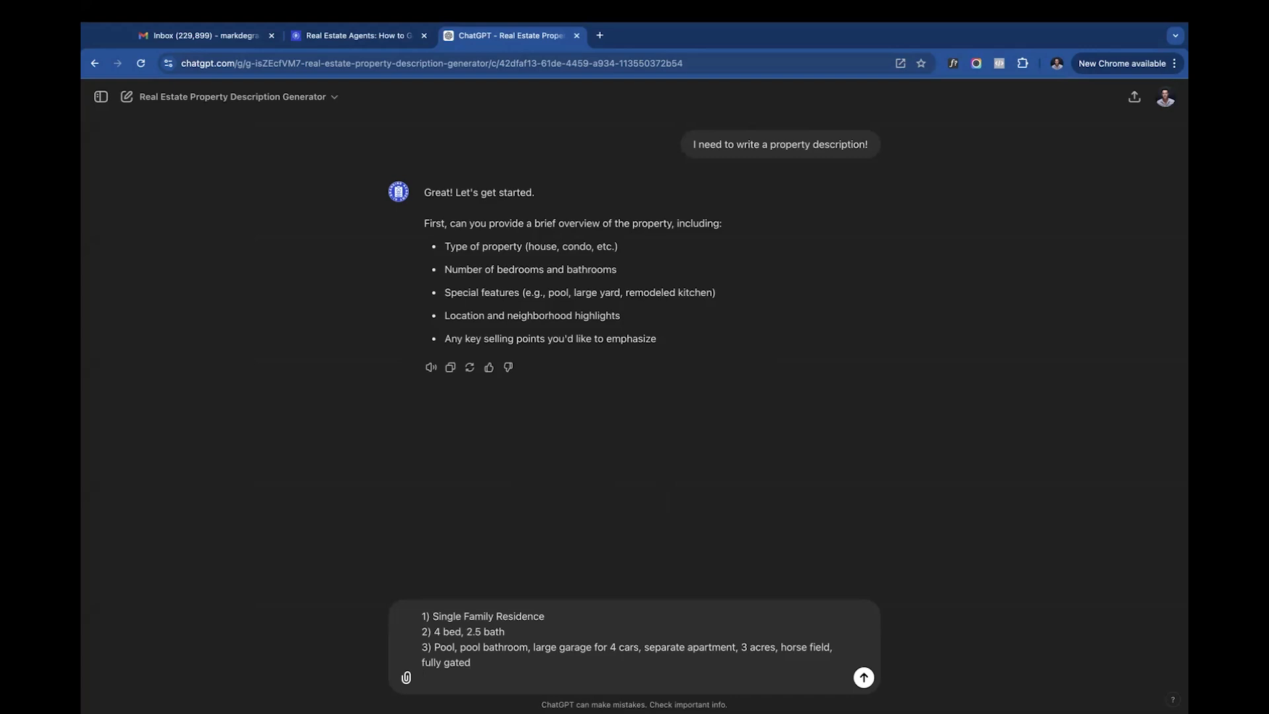
- Add the property's location to the reply as "4) Austin, TX"
text(4) Austin, TX)
key(shift+Return)
- Add item 5, starting "Emphasize that this is an "urban mini-farm" that is perfect for people who want the farm"
text(5) Ep)
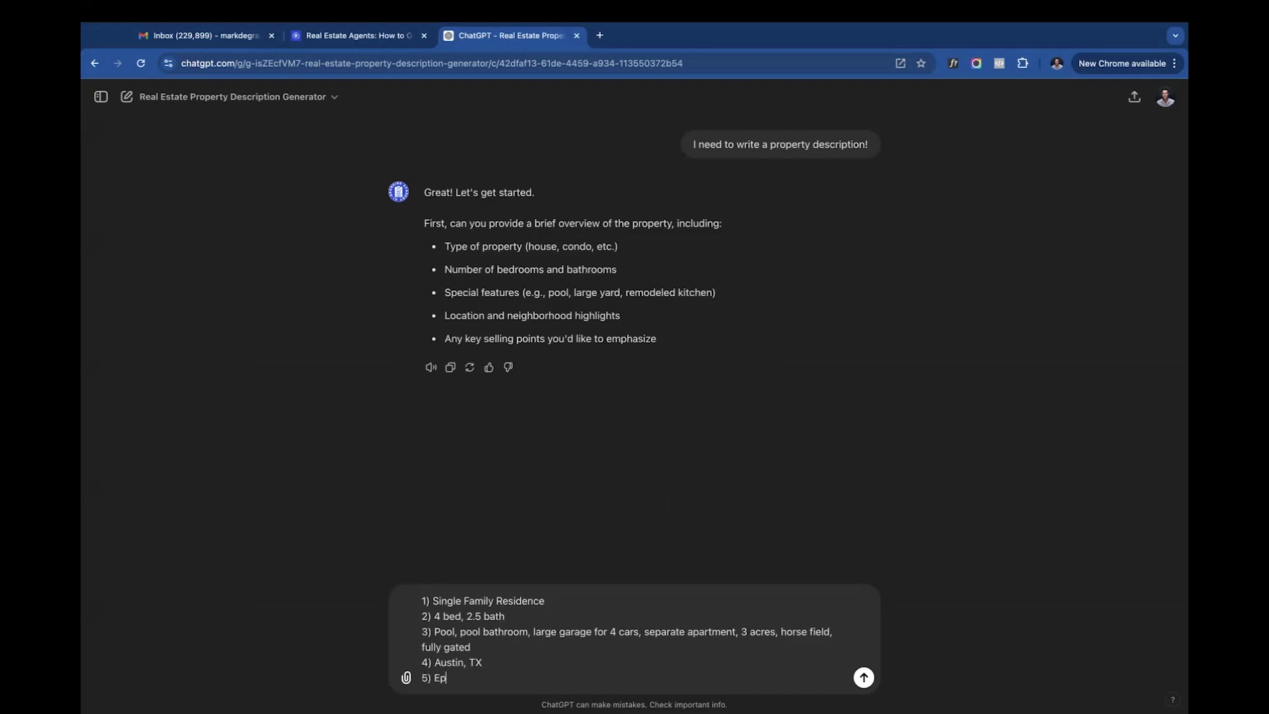
key(BackSpace)
text(mphasize that this is an "urban )
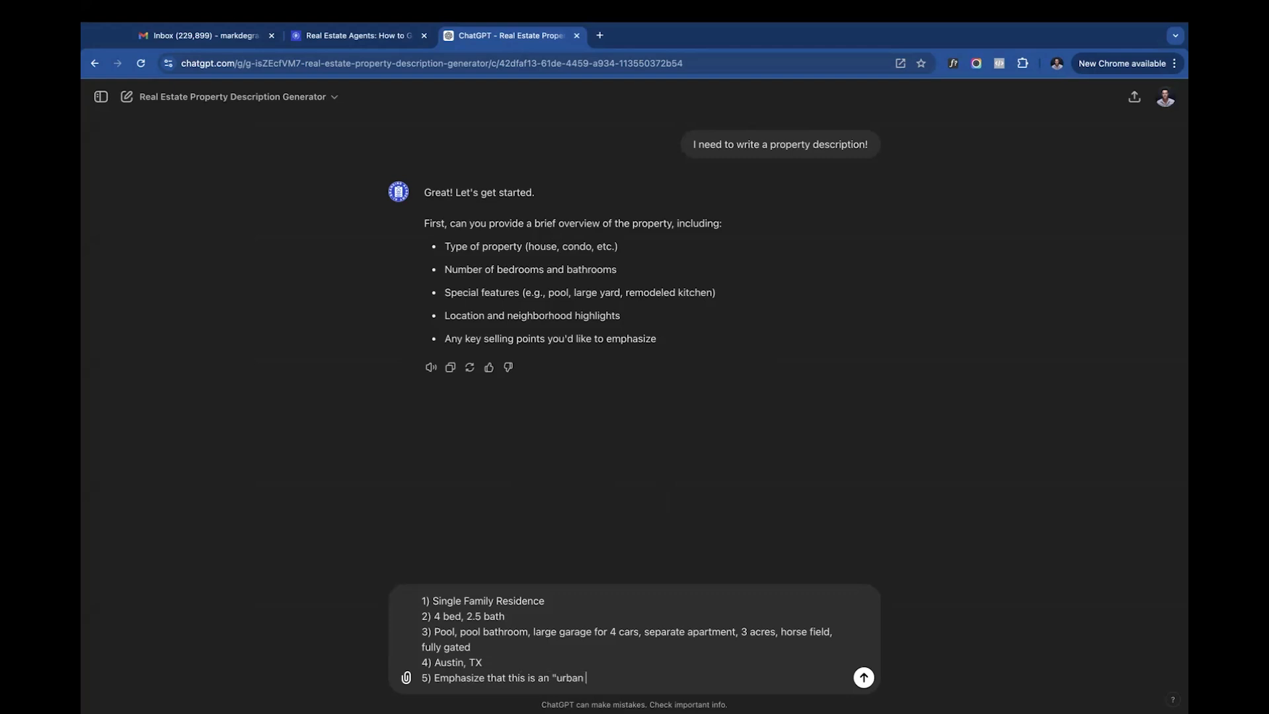
text(mini-farm" that is perfrec)
key(BackSpace)
key(BackSpace)
key(BackSpace)
text(ect for people who want the farm )
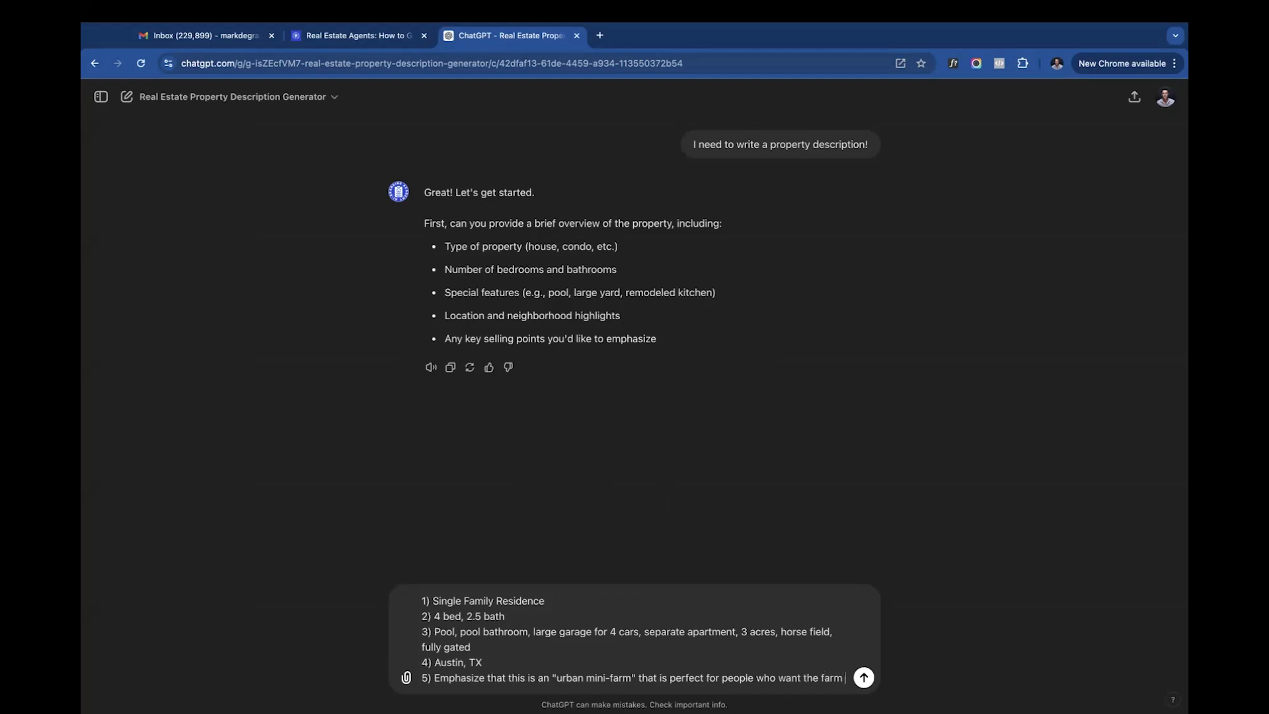
text(experience but also appreciate luxiu)
- Complete item 5 with "experience but also appreciate luxury and convenience" and send the property overview
key(BackSpace)
key(BackSpace)
text(ury and cone)
key(BackSpace)
text(venience)
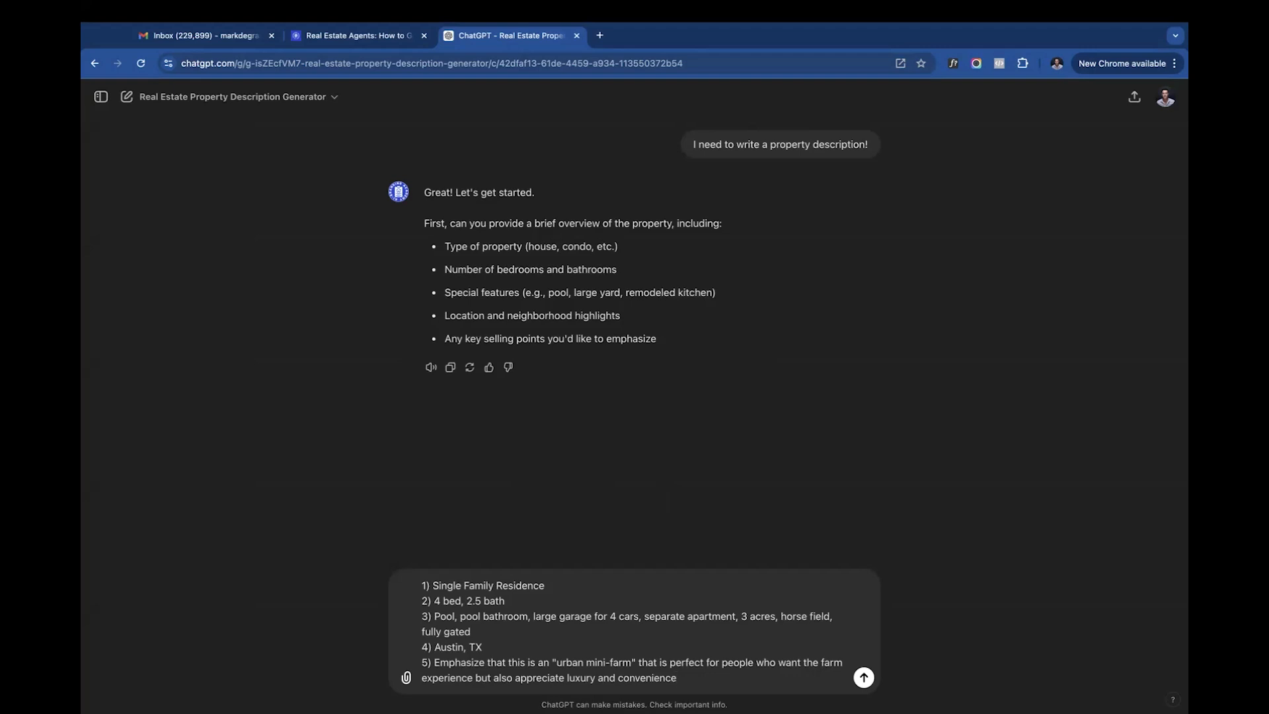
key(Return)
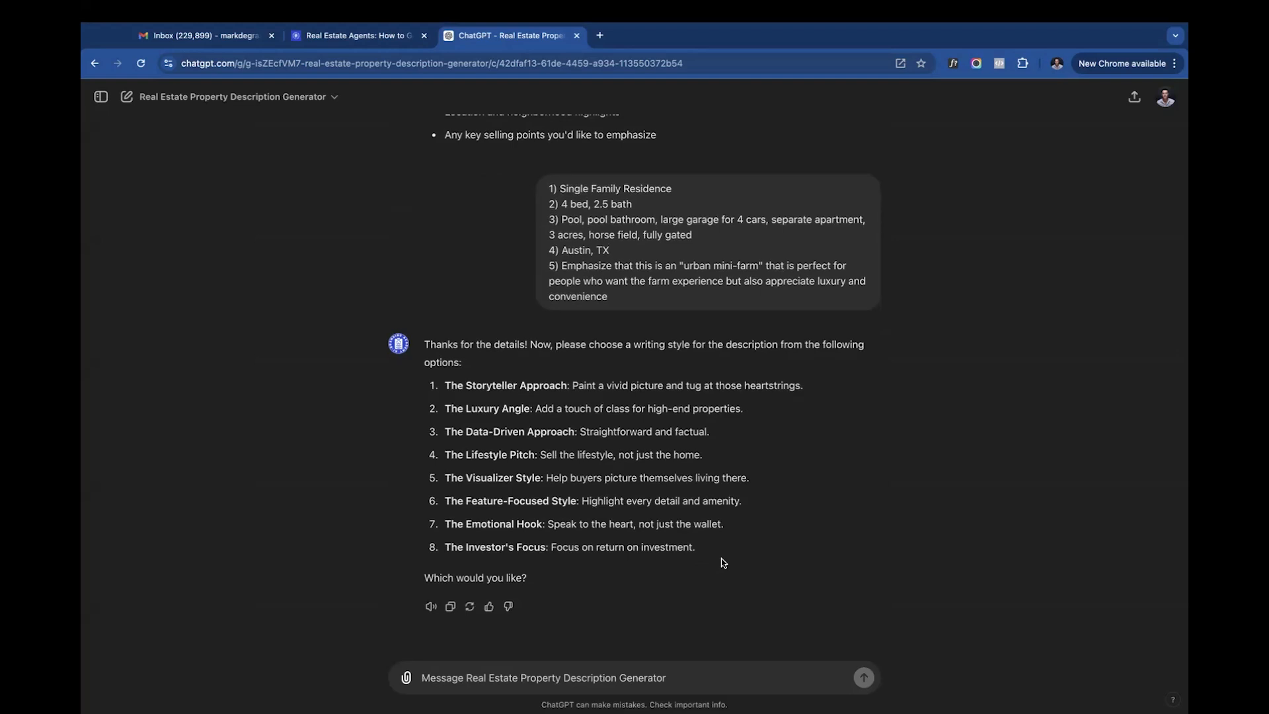
- Examine the eight offered writing styles one by one, from The Storyteller Approach to The Investor's Focus
triple_click(505, 384)
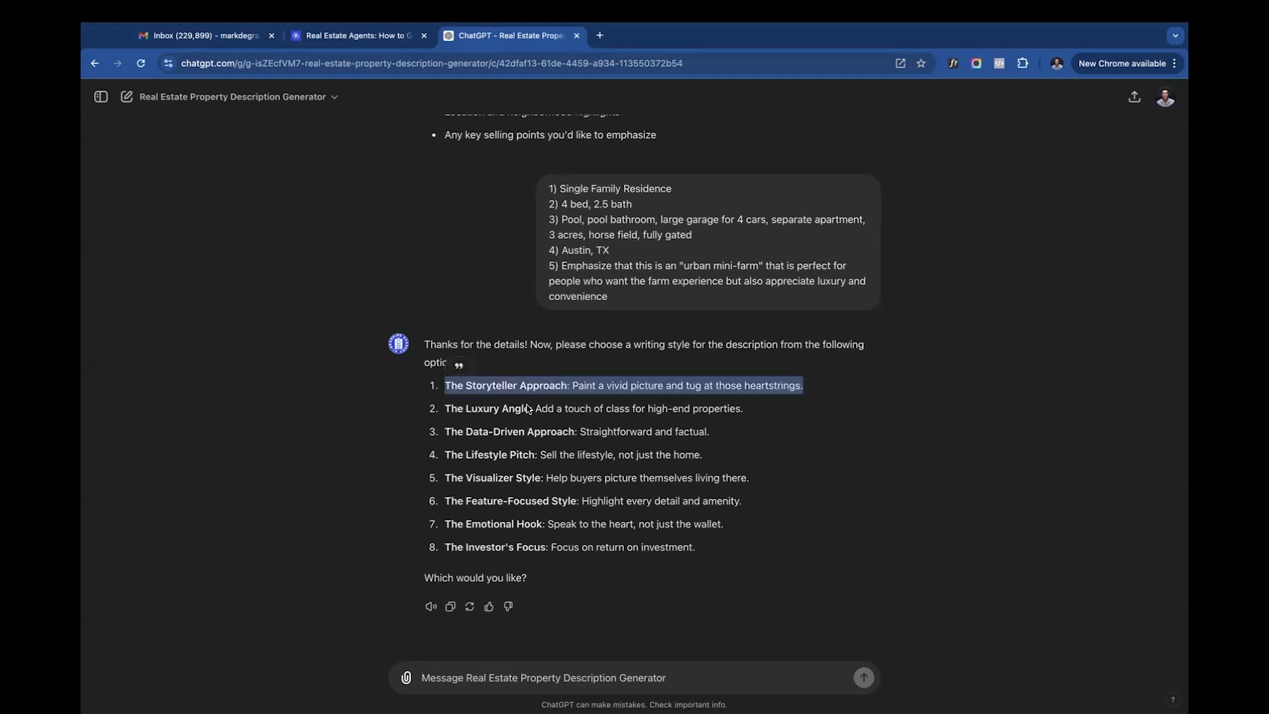
triple_click(549, 408)
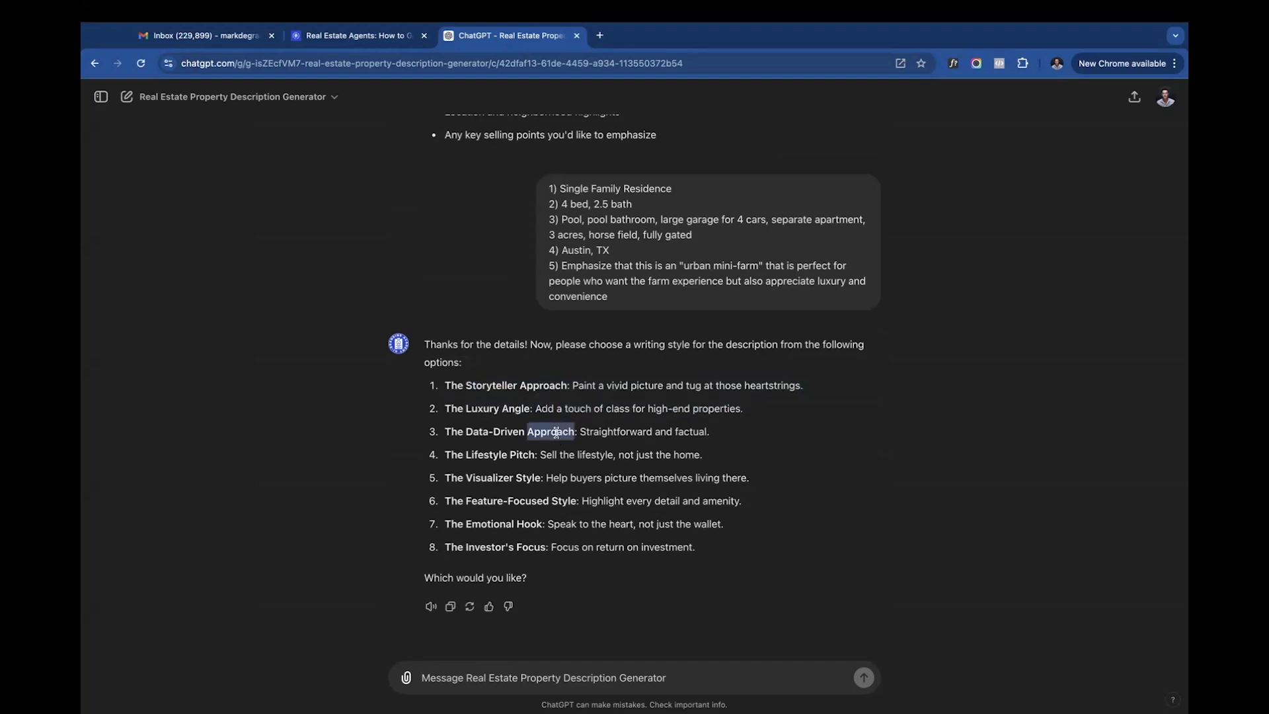
triple_click(555, 431)
triple_click(586, 474)
triple_click(585, 453)
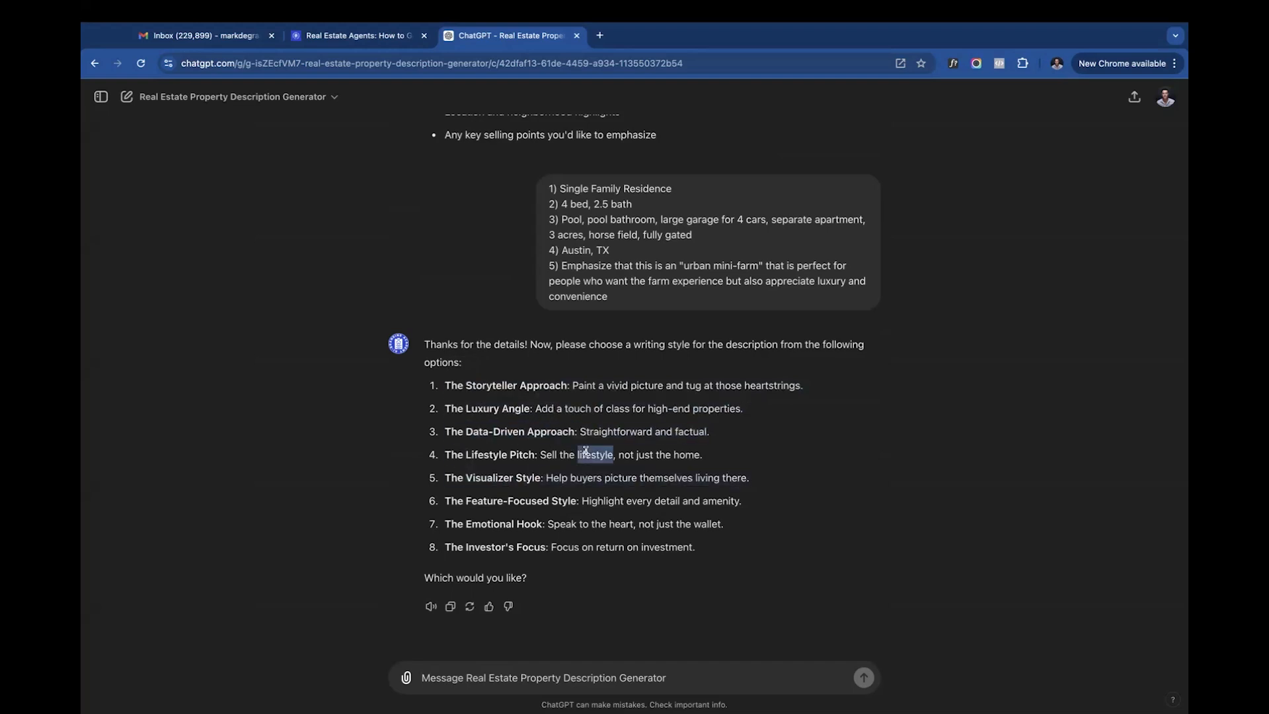
triple_click(564, 477)
triple_click(524, 500)
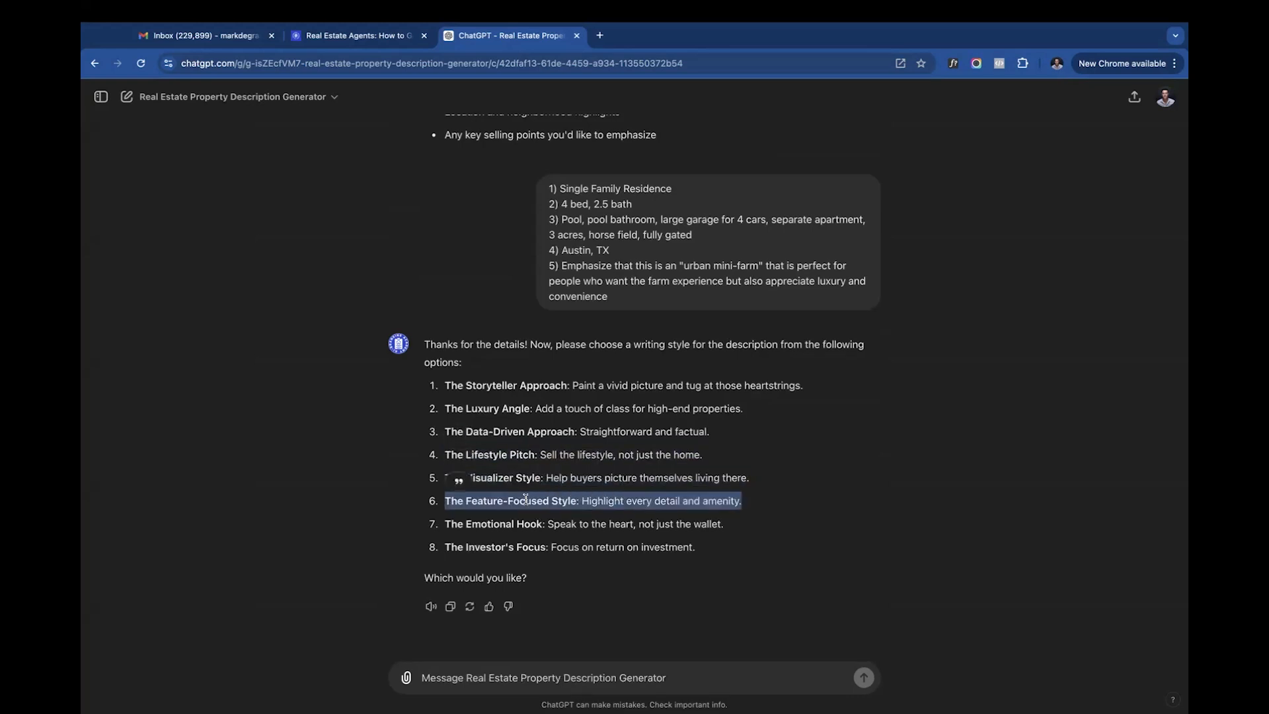
triple_click(586, 524)
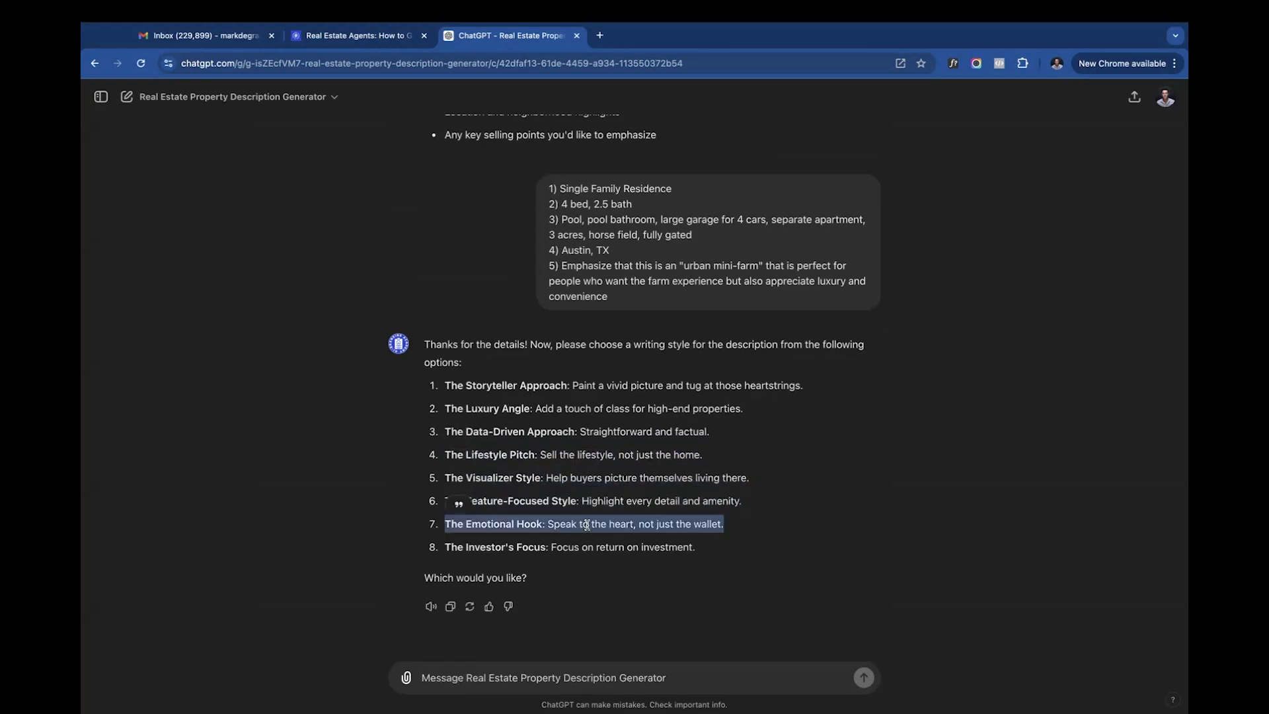
triple_click(612, 547)
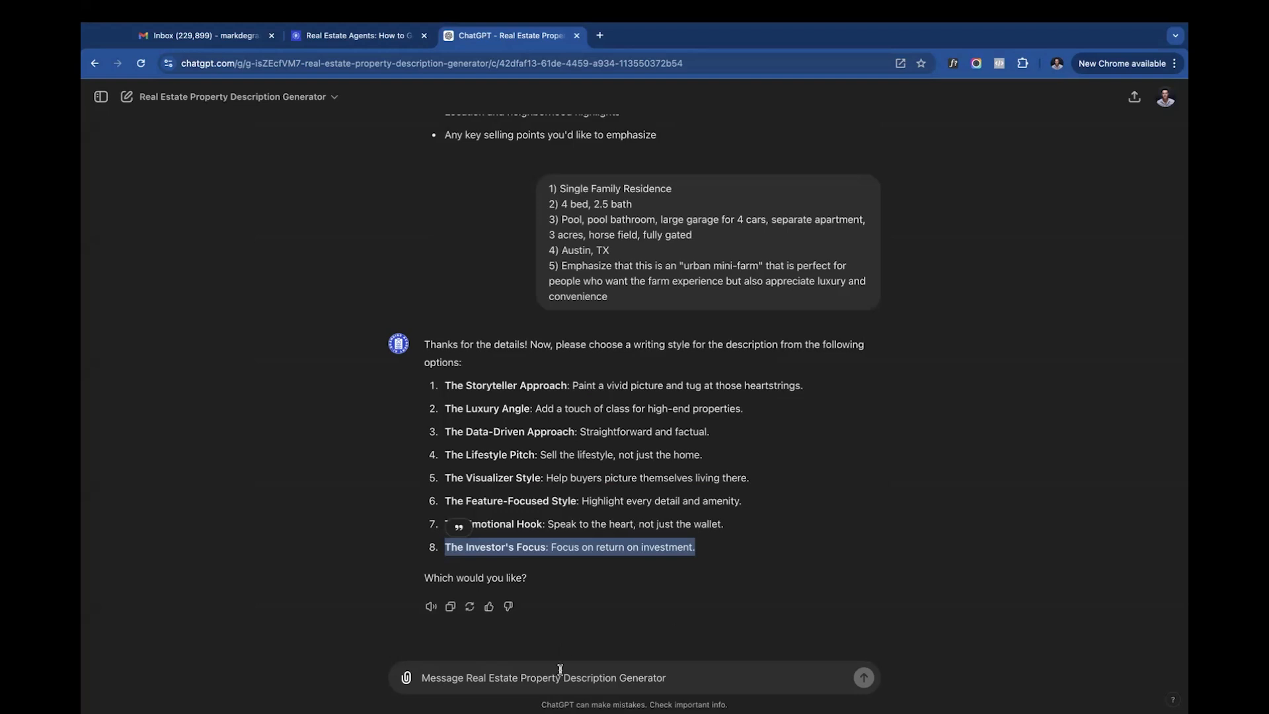
- Choose writing style 4, The Lifestyle Pitch, by sending "4" as the reply
click(549, 679)
text(4)
key(Return)
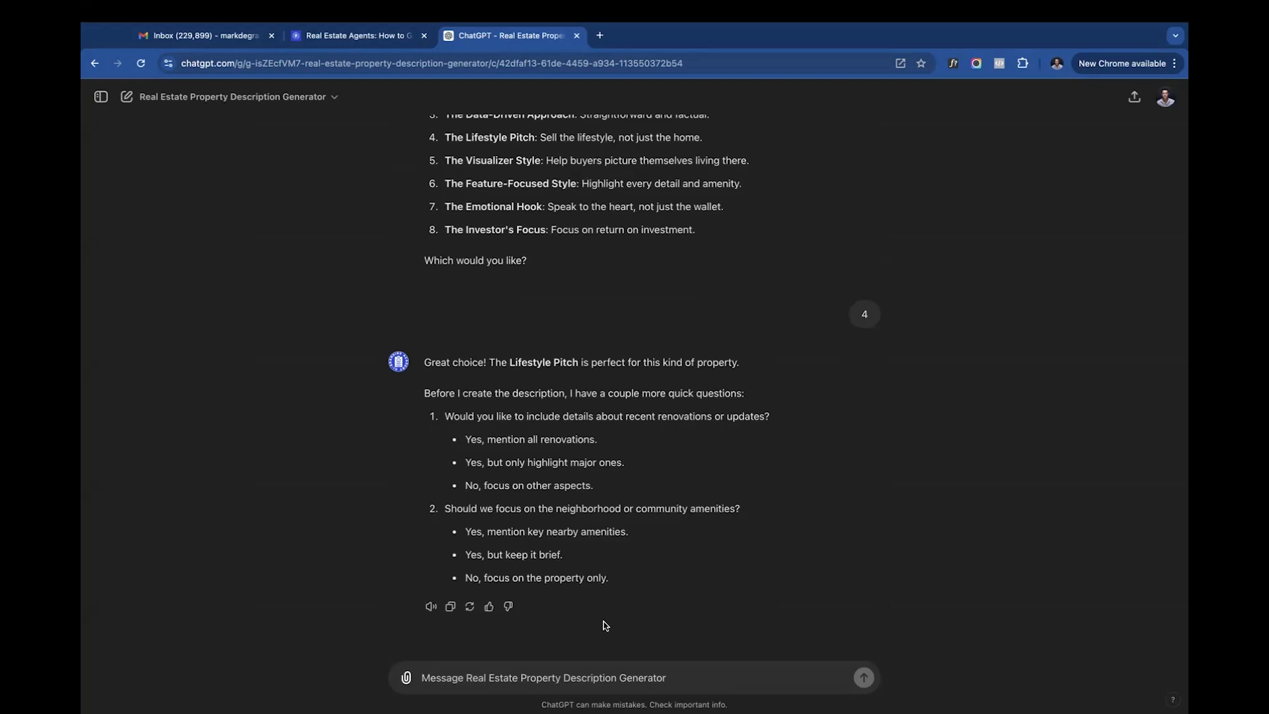
- Answer the follow-up questions with "1. yes, we did $500k in updates over the last 3 years" and "2. no", and send the reply
text(1. )
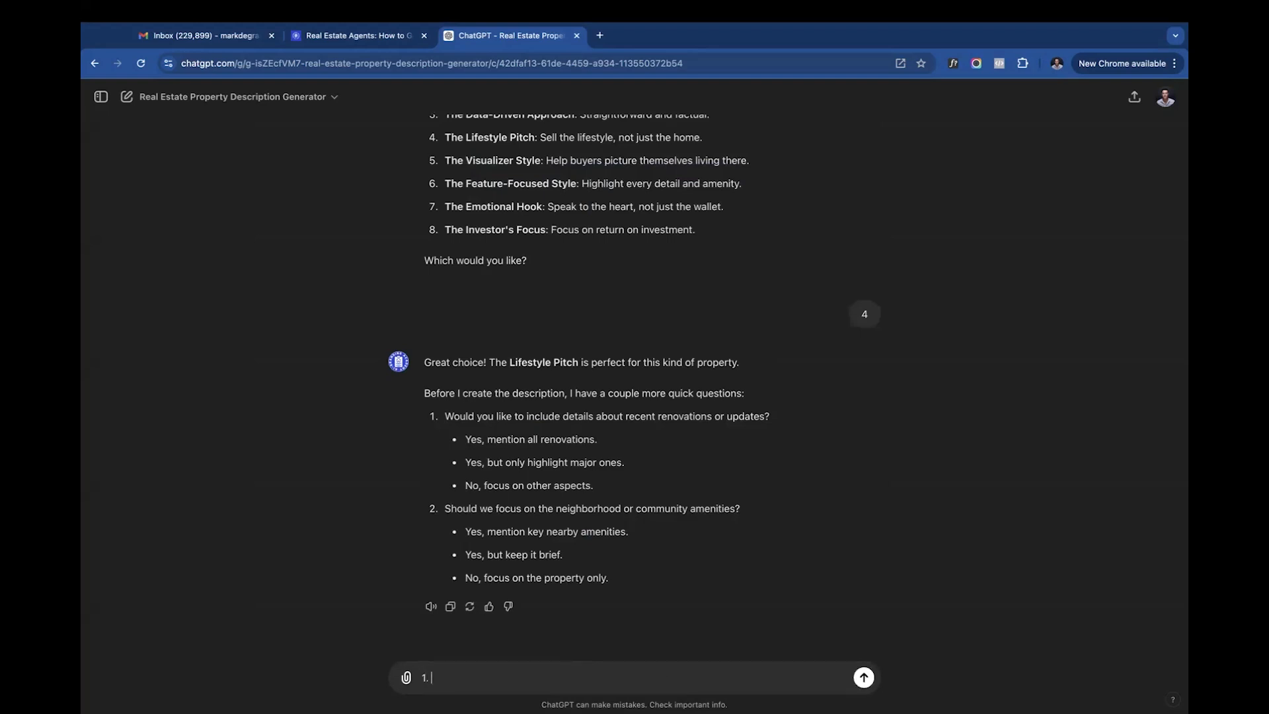
text(yes, we did $500k in updates ove)
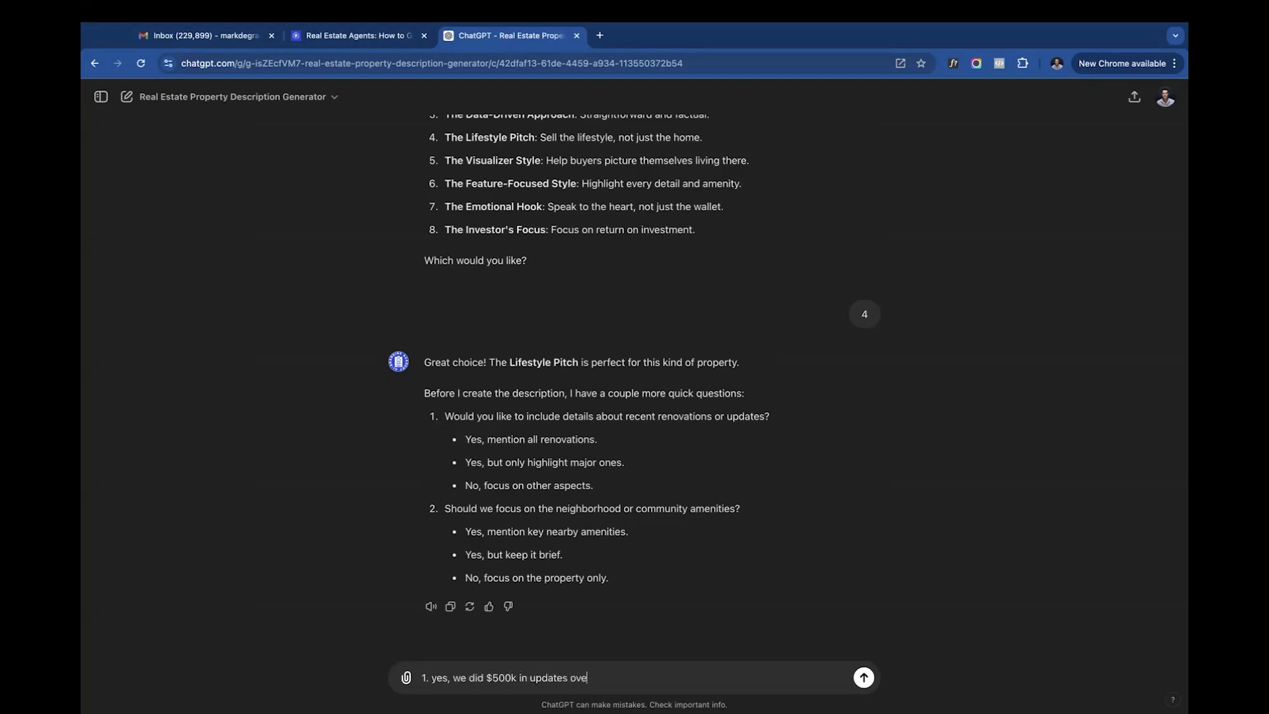
text(r the last 3 years)
key(shift+Return)
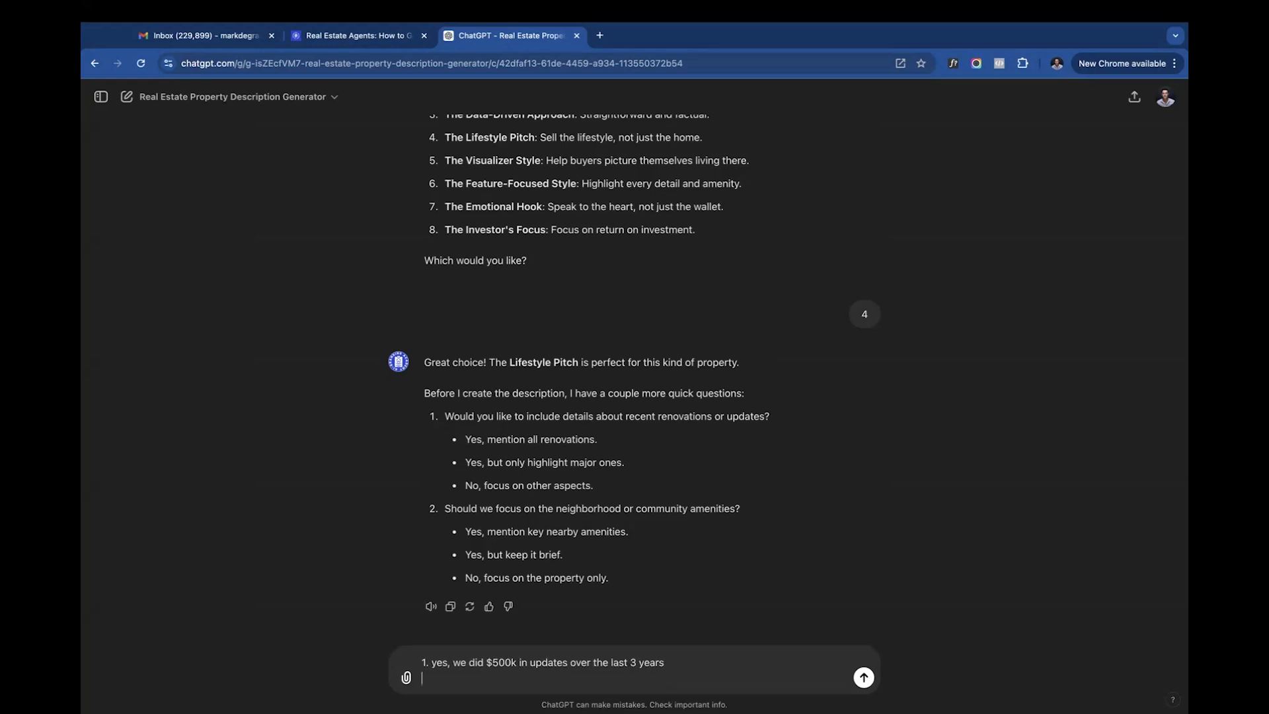
text(2. no)
key(Return)
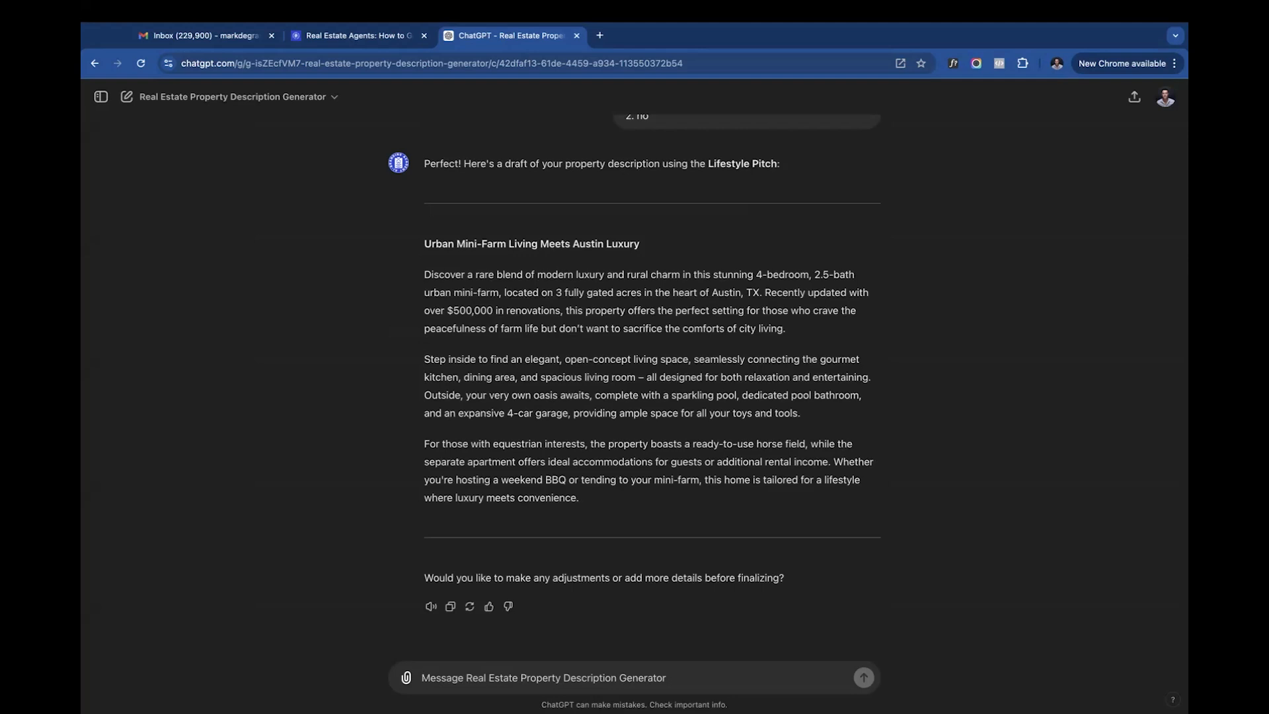
- Review the body paragraphs of the drafted Lifestyle Pitch property description
triple_click(546, 309)
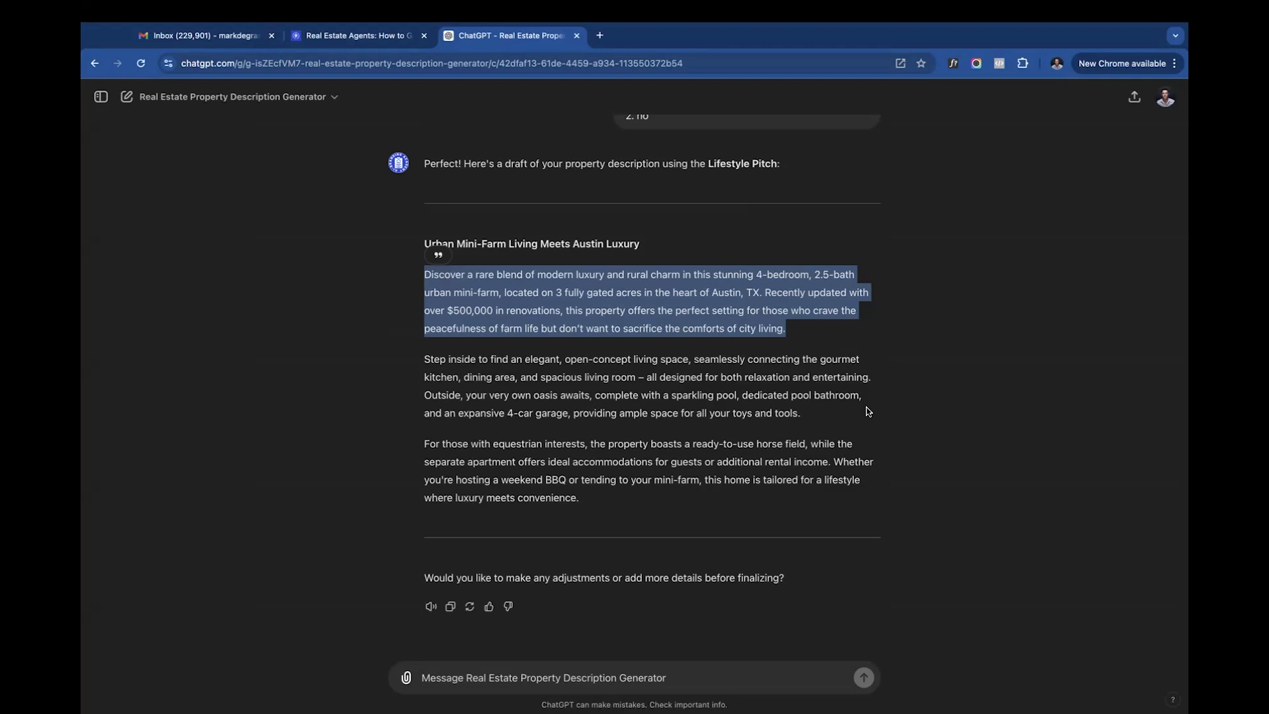
click(491, 316)
drag(424, 274, 640, 509)
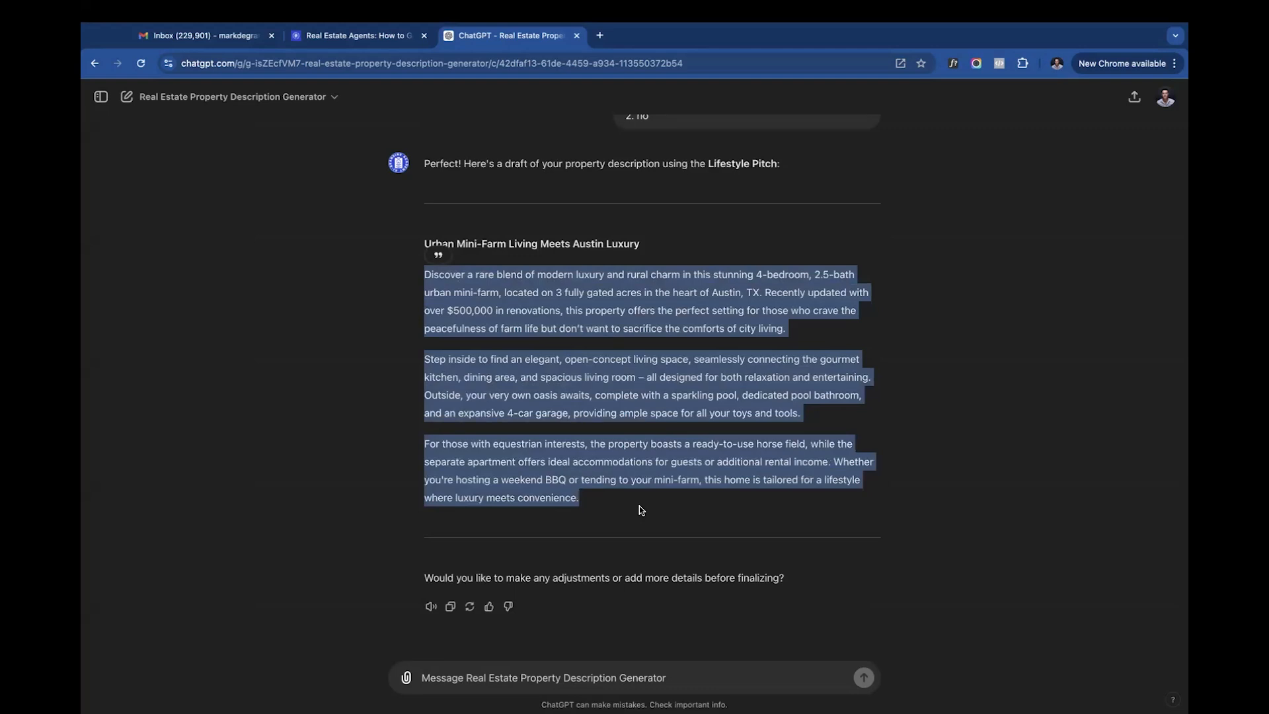
- Start a new message with "use this property description to create a series of 10 social media posts for Facebook."
click(524, 678)
text(use this)
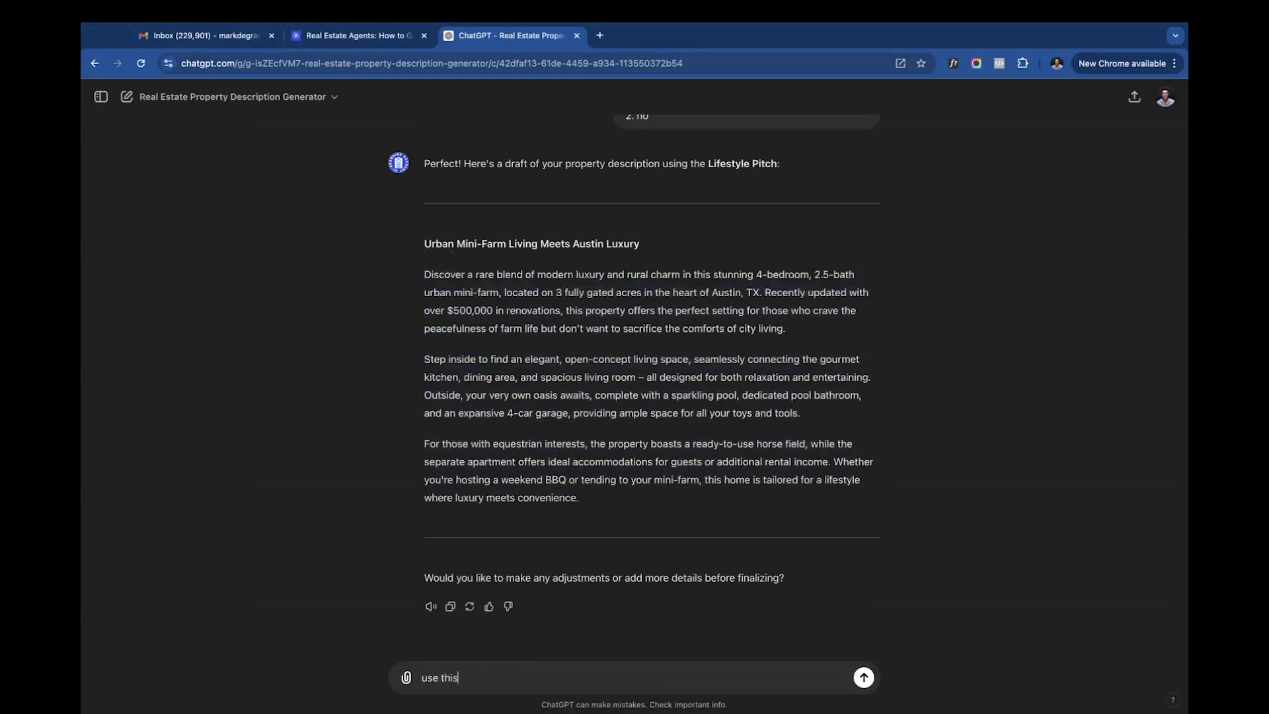
text( property description to )
text(create a sei)
text(ie)
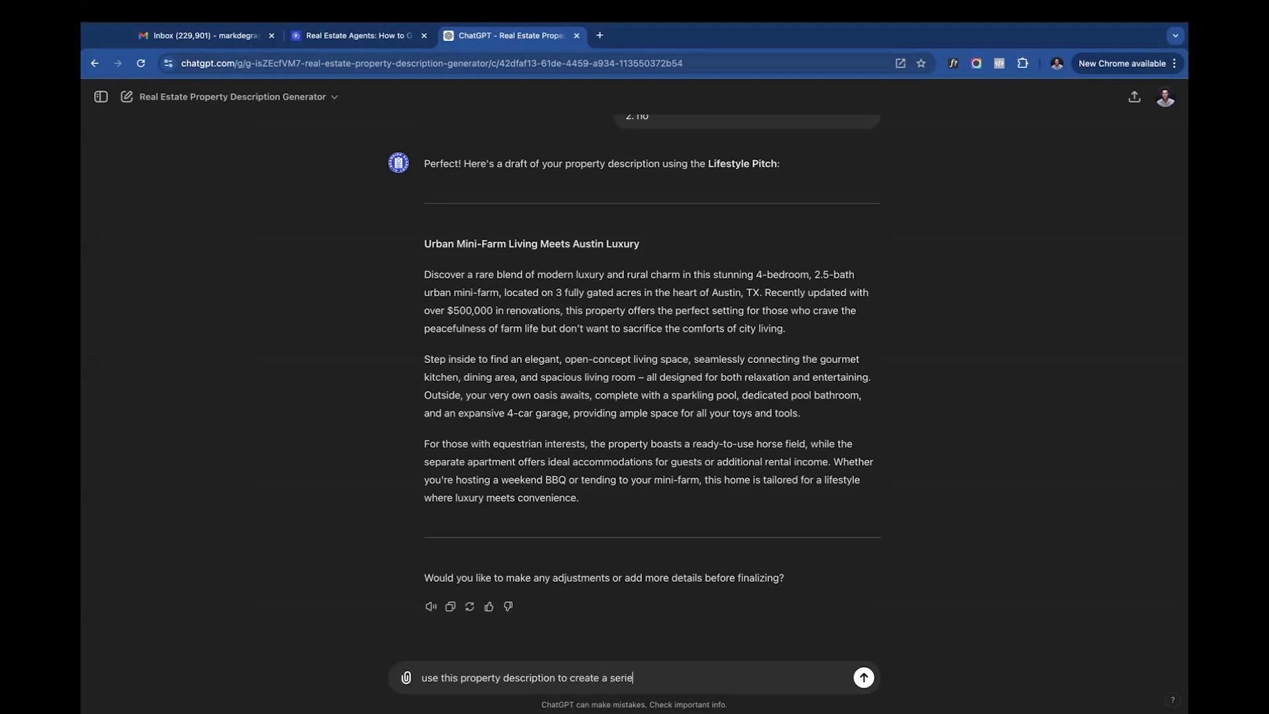
text(s of 10 social media posts for Faceb)
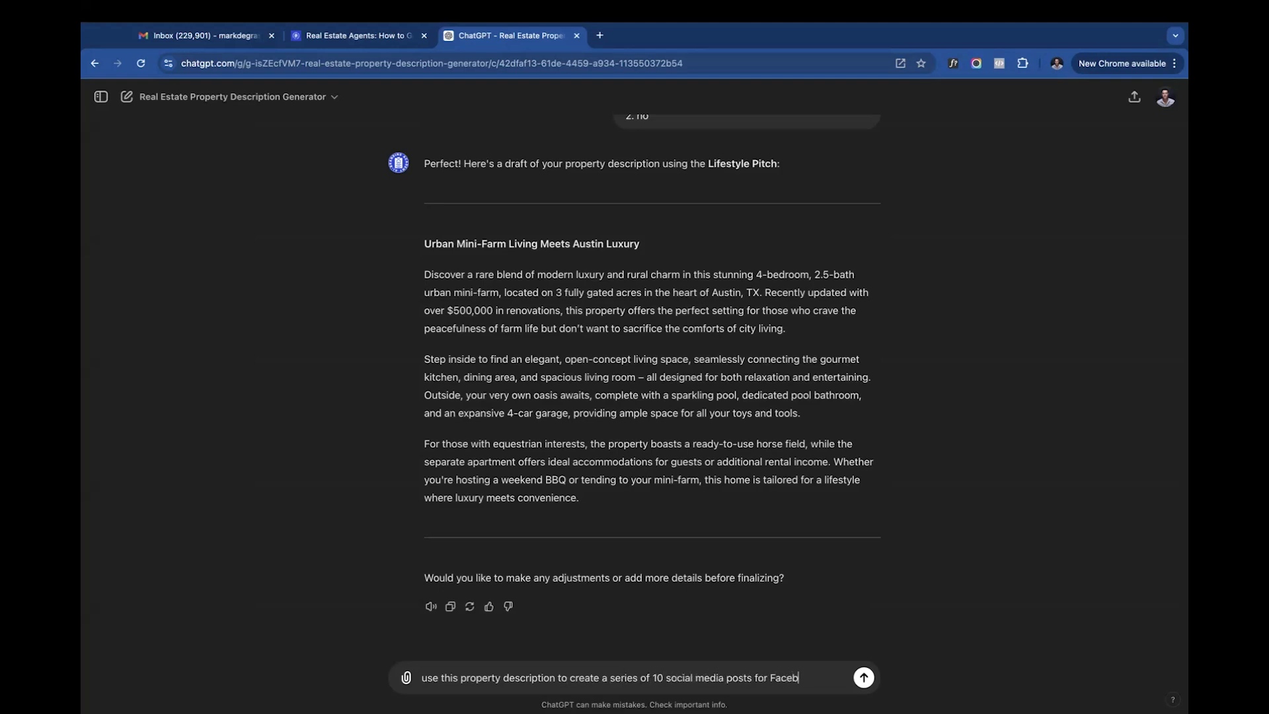
text(ook. Create a unique)
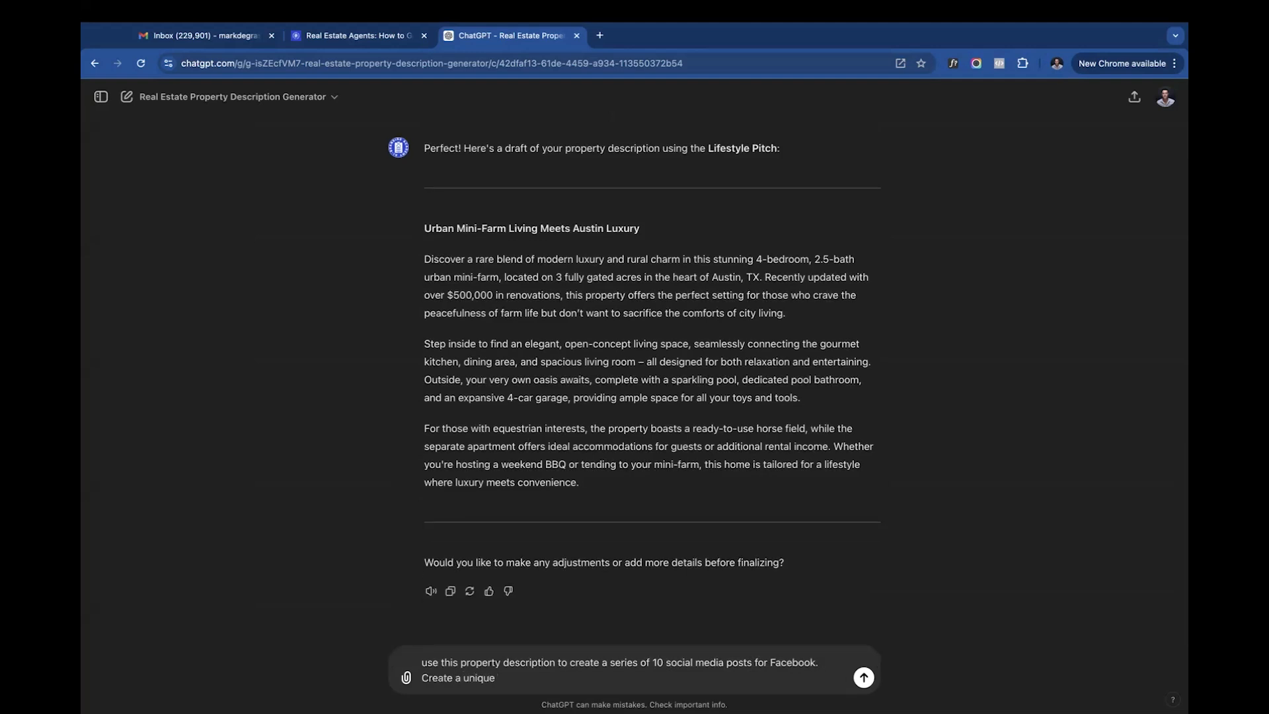
- Continue the message with the sentence opening "Create an appealing set of posts that focus"
key(BackSpace)
key(BackSpace)
key(BackSpace)
key(BackSpace)
key(BackSpace)
key(BackSpace)
key(BackSpace)
key(BackSpace)
text(n appealing set of posts tha)
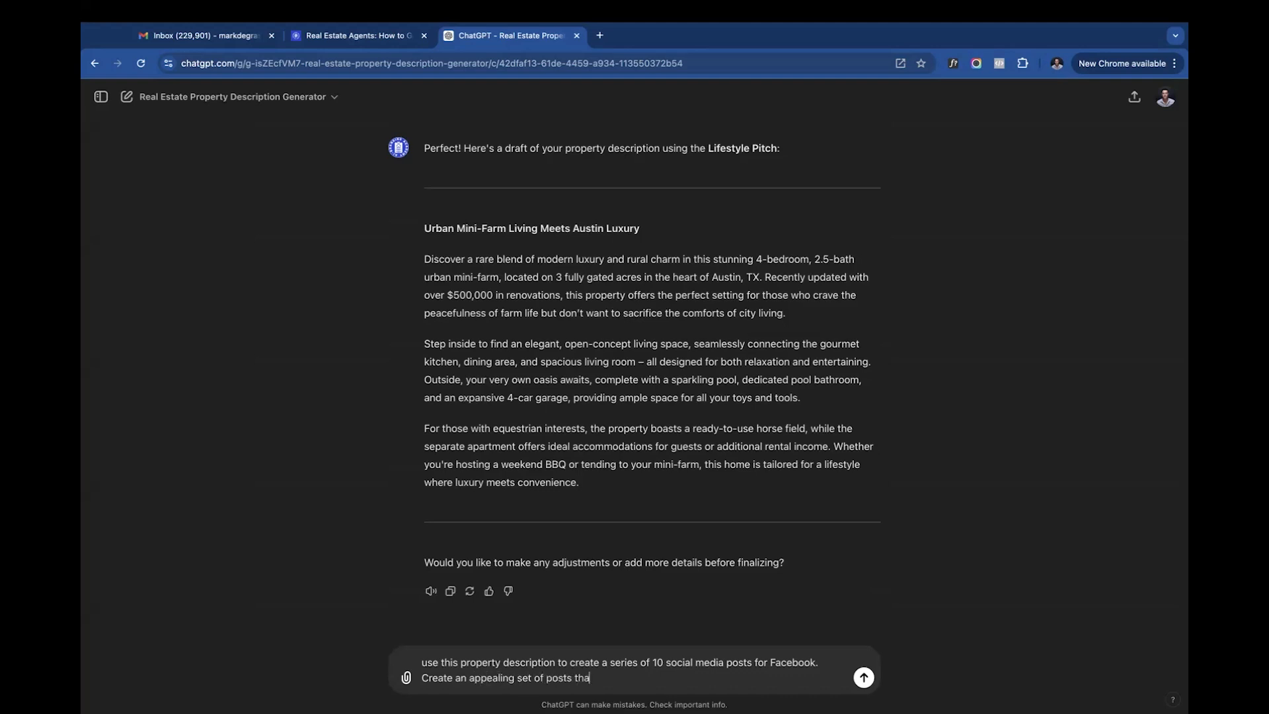
text(t focus on different elements of th)
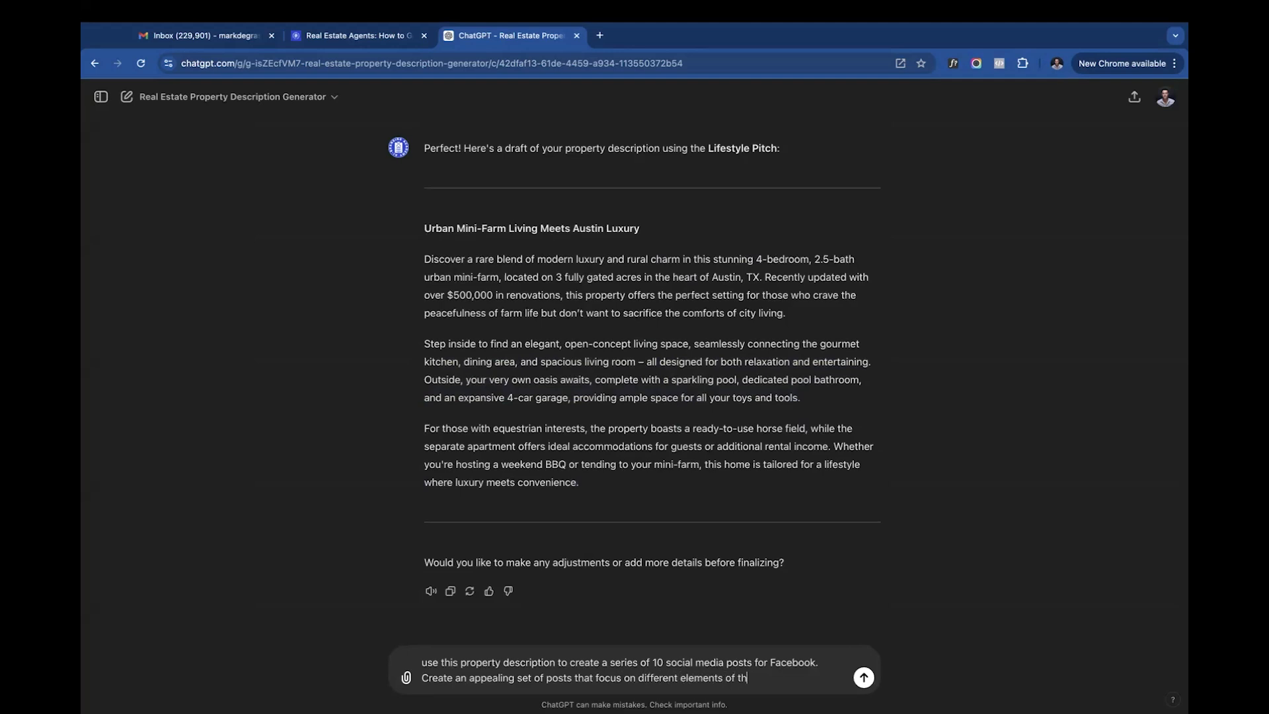
text(e property to make it ses)
- Complete the message with "on different elements of the property to make it seem interesting in each one" and send it
key(BackSpace)
text(em un)
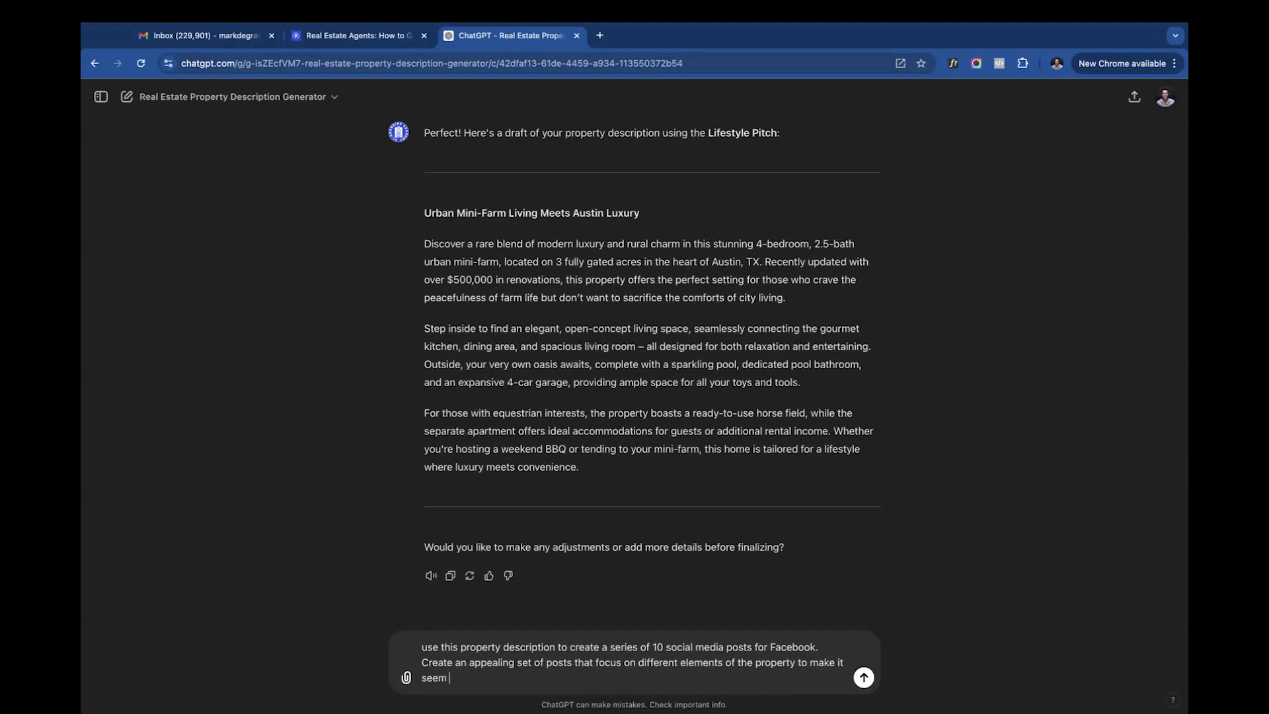
key(BackSpace)
key(BackSpace)
text(interesting in each one)
key(Return)
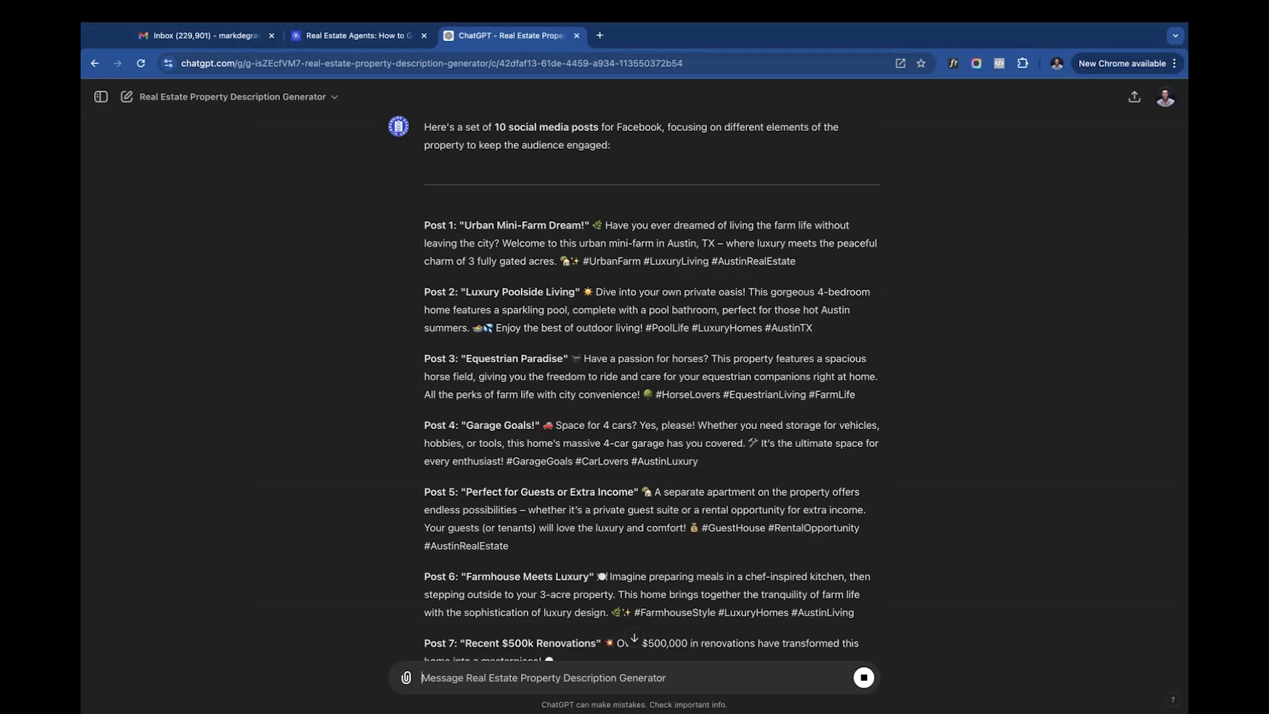
- Review the generated Facebook posts, highlighting Post 1, Post 2 and Post 3 in turn and skimming the remaining ones
scroll(490, 567, down, 2)
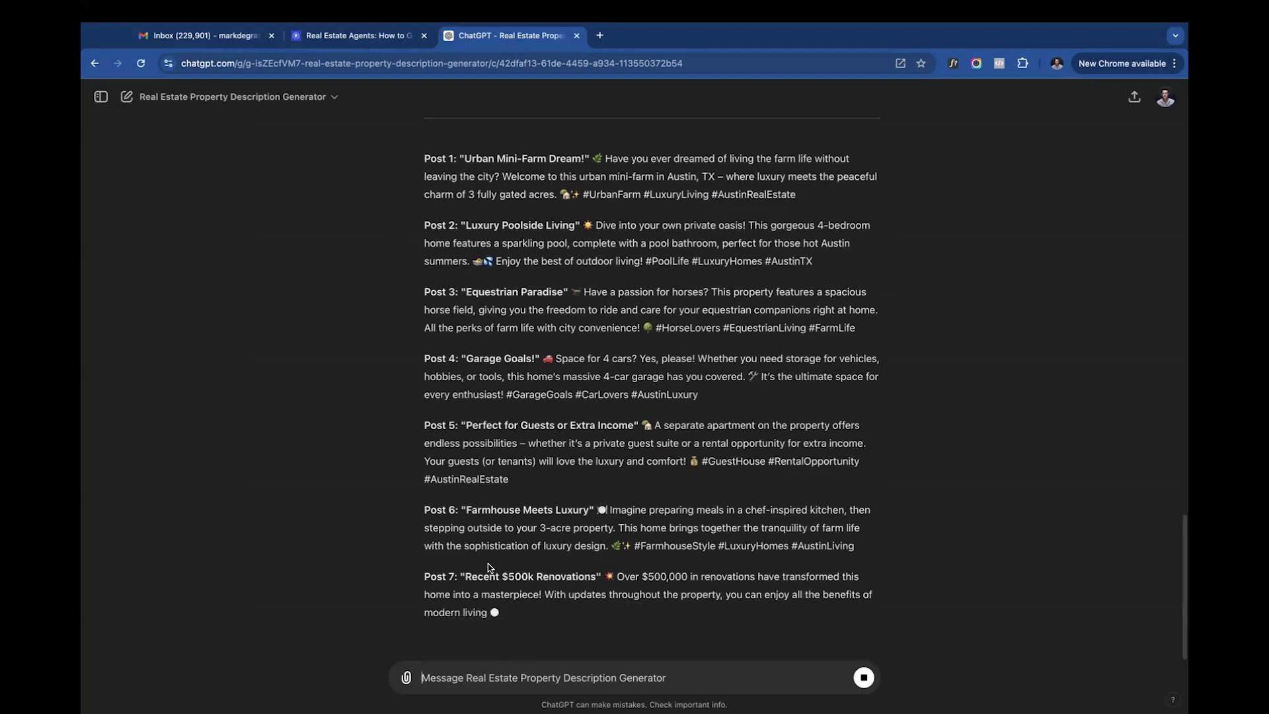
scroll(490, 567, up, 5)
triple_click(492, 350)
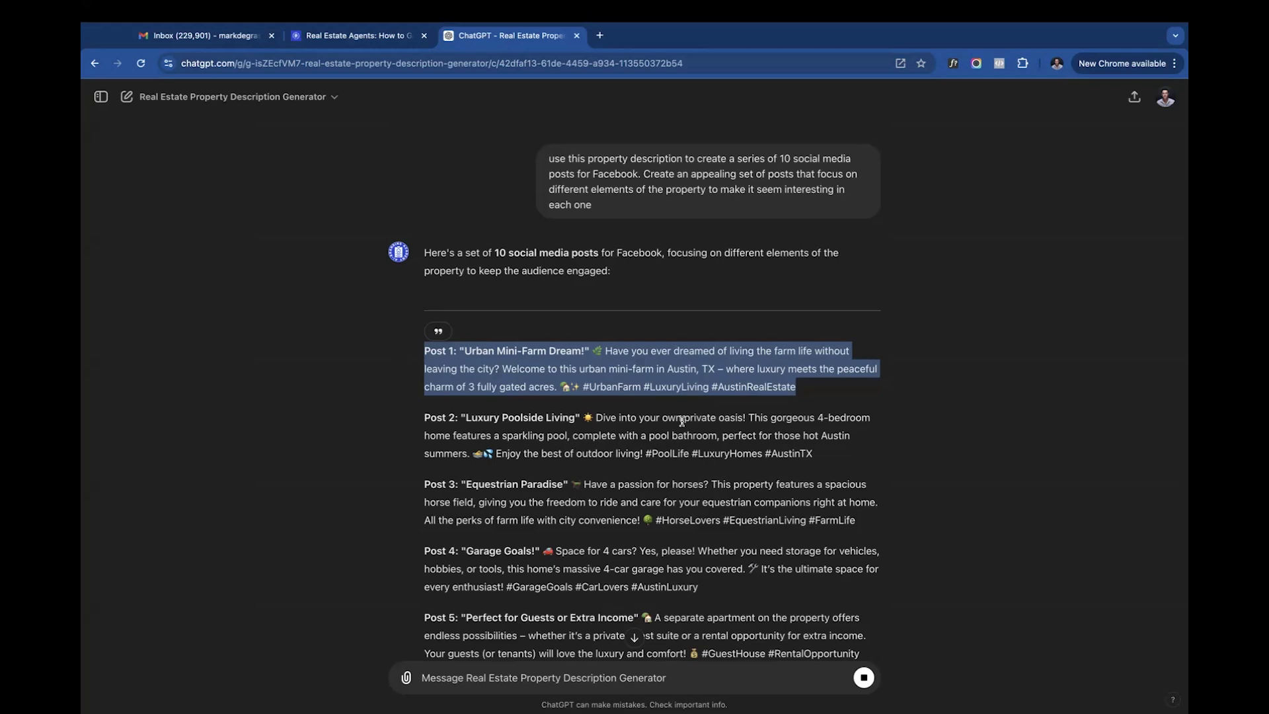
triple_click(570, 447)
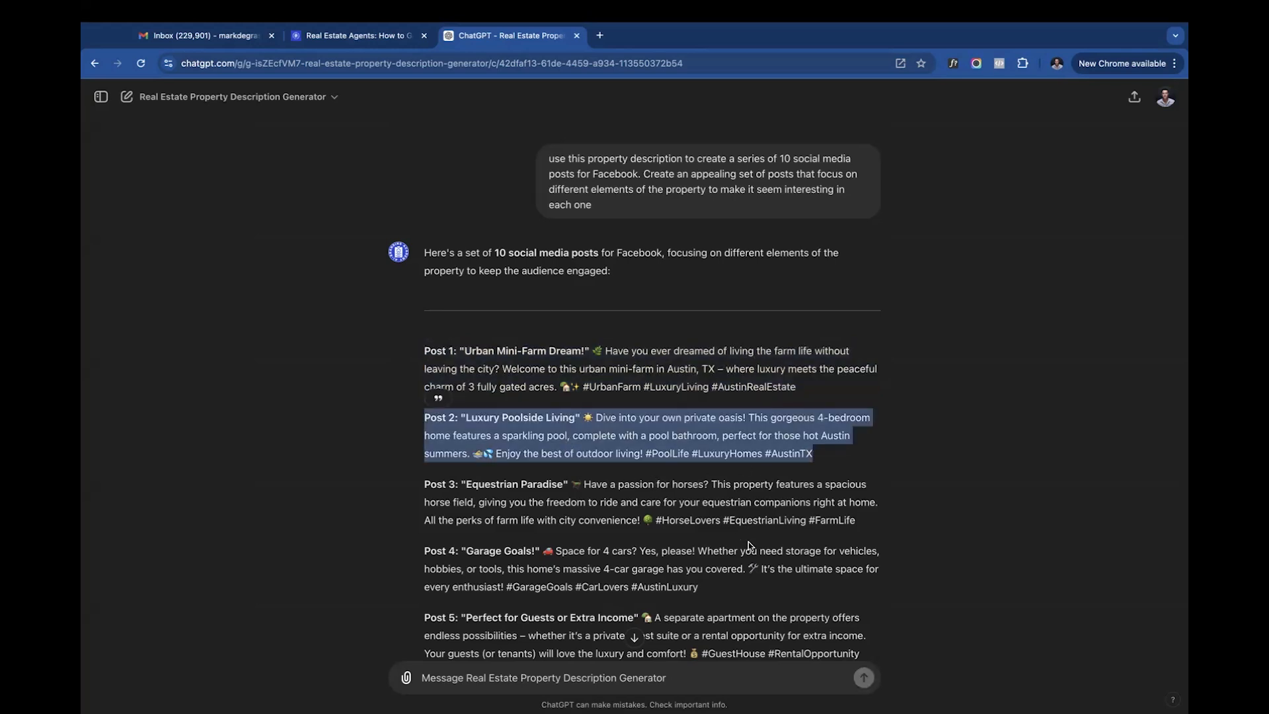
triple_click(660, 502)
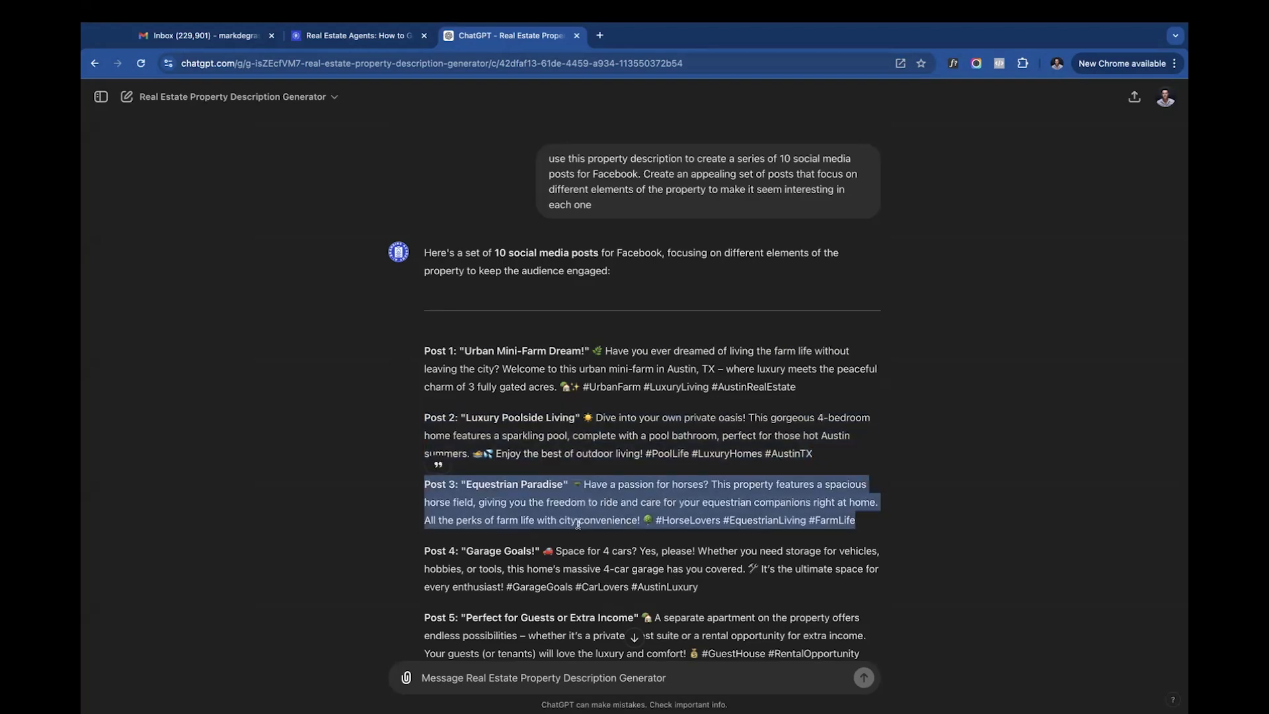
scroll(556, 557, down, 10)
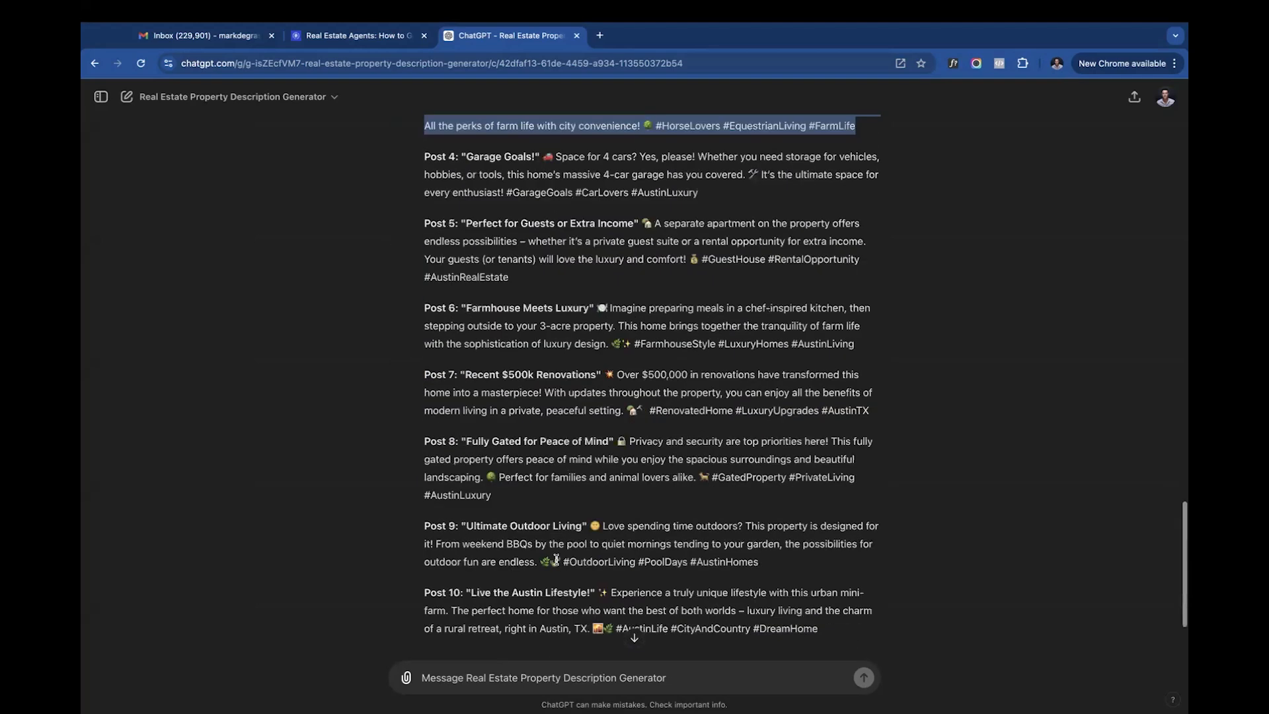
scroll(556, 559, up, 6)
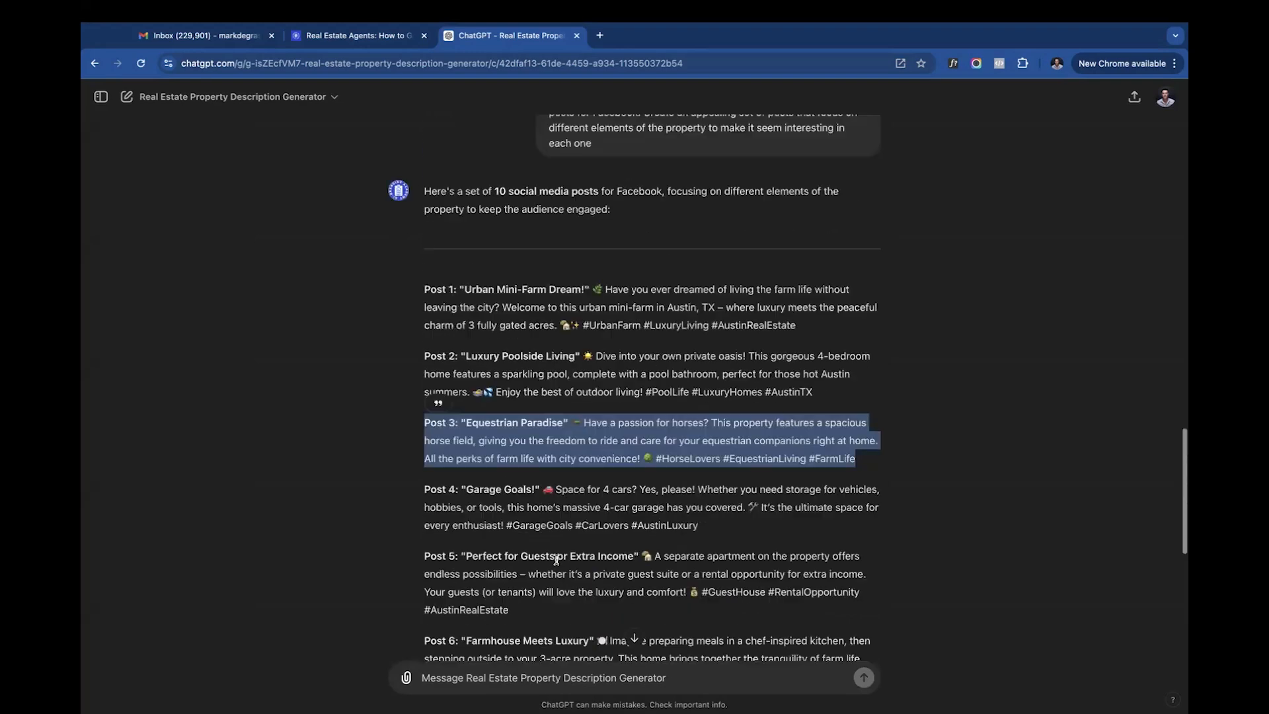
- Start a new message with "use the property description to create the content needed for an 8 page brochure."
scroll(529, 661, down, 6)
click(554, 680)
text(use the propeorty)
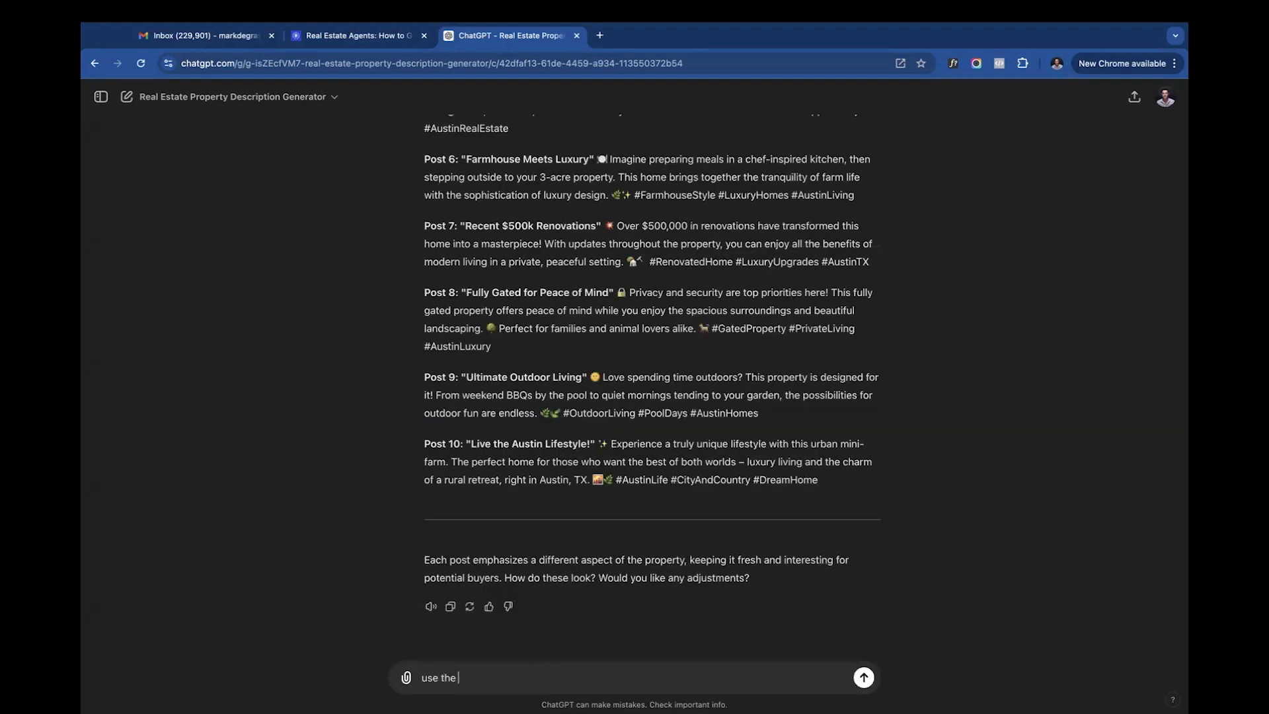
key(BackSpace)
key(BackSpace)
key(BackSpace)
key(BackSpace)
key(BackSpace)
text(rty description to create the content needed for an 8 page brochure. give)
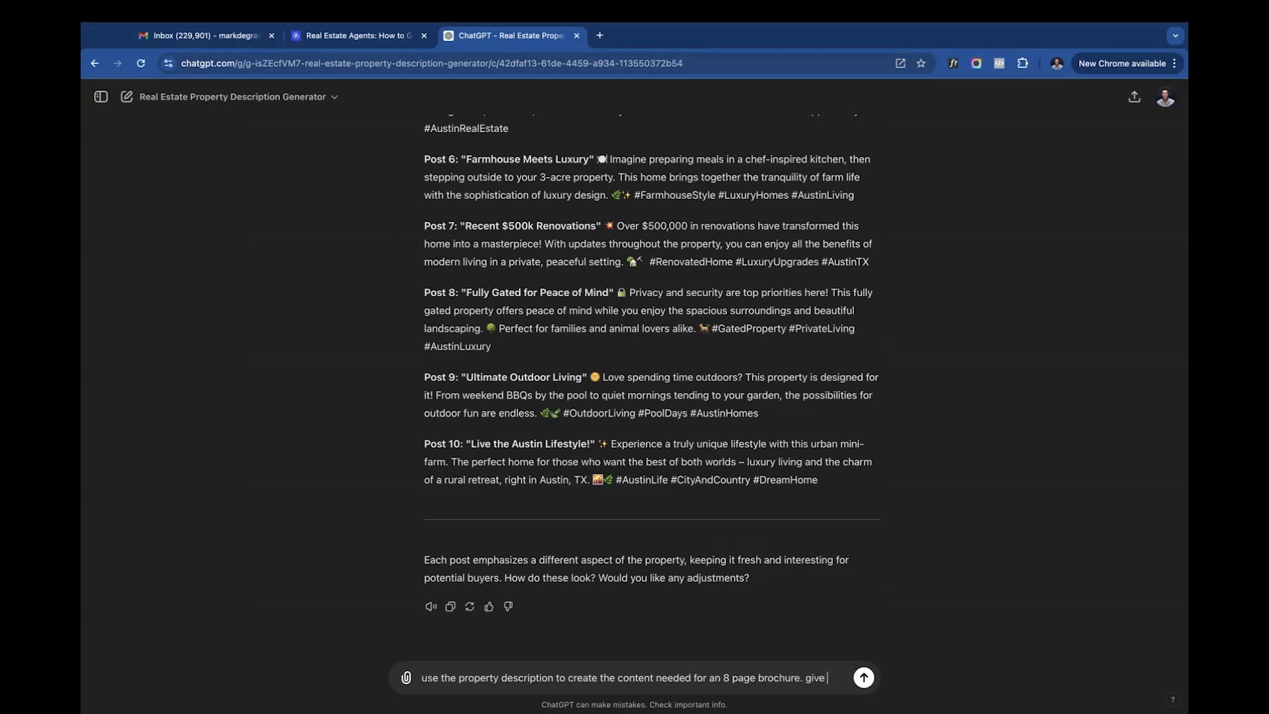
- Add "give content for each" to the brochure request, send it, and look through the first pages of the reply
text(ntent for each page)
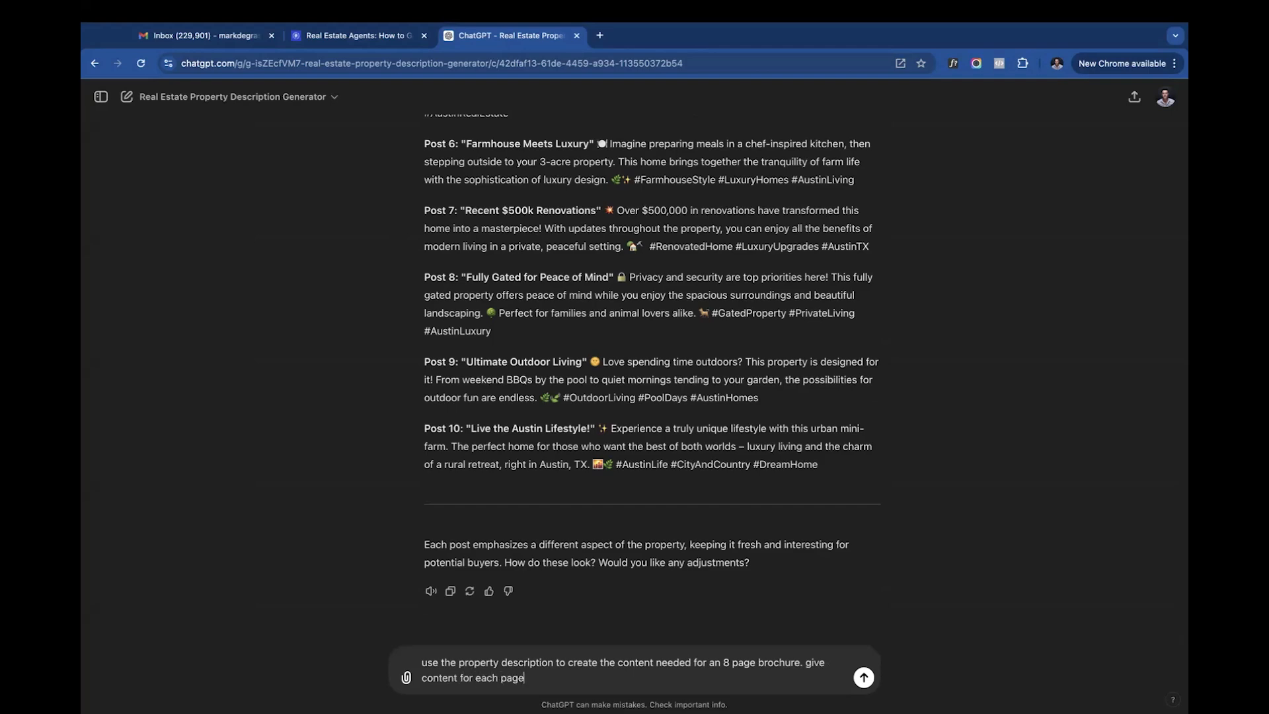
key(Return)
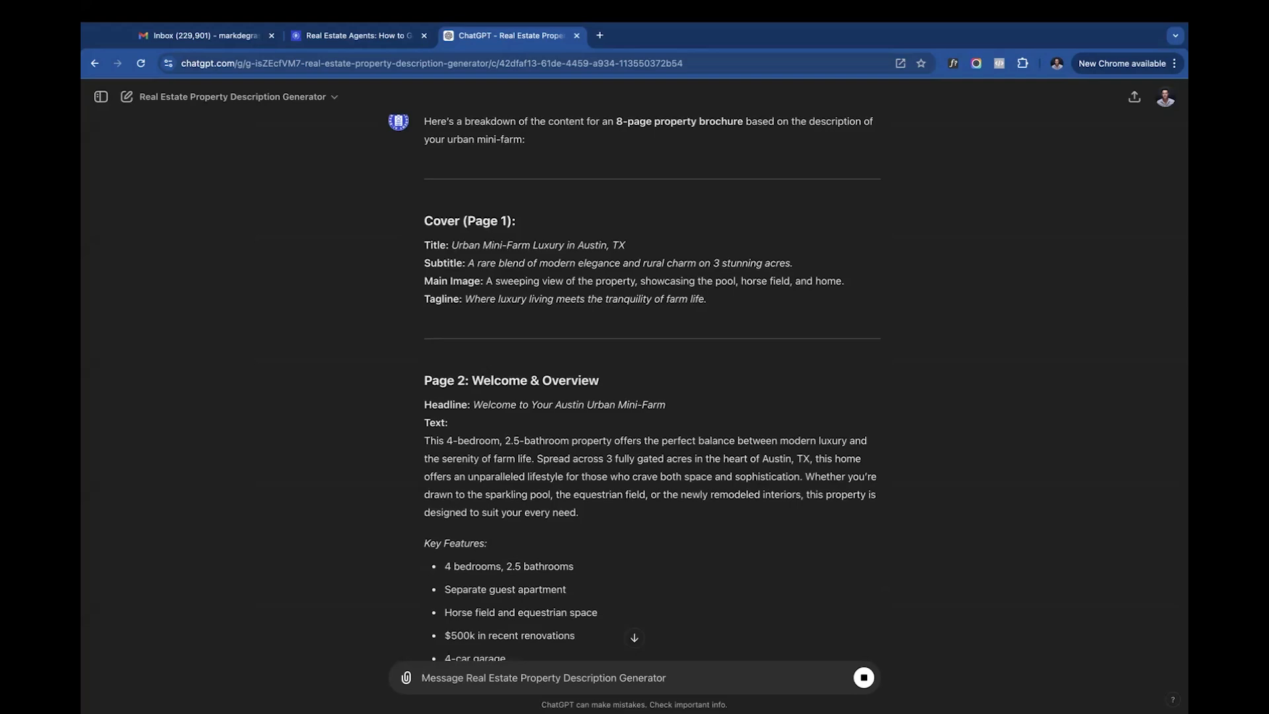
scroll(633, 596, down, 7)
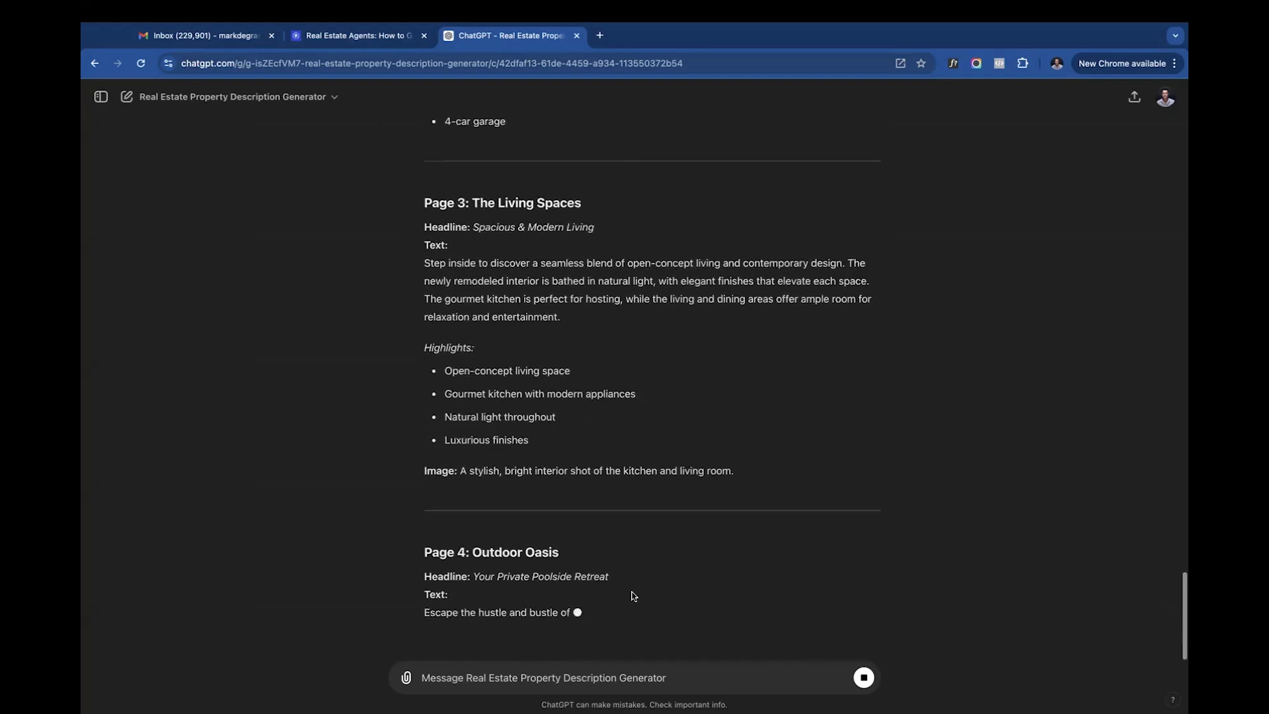